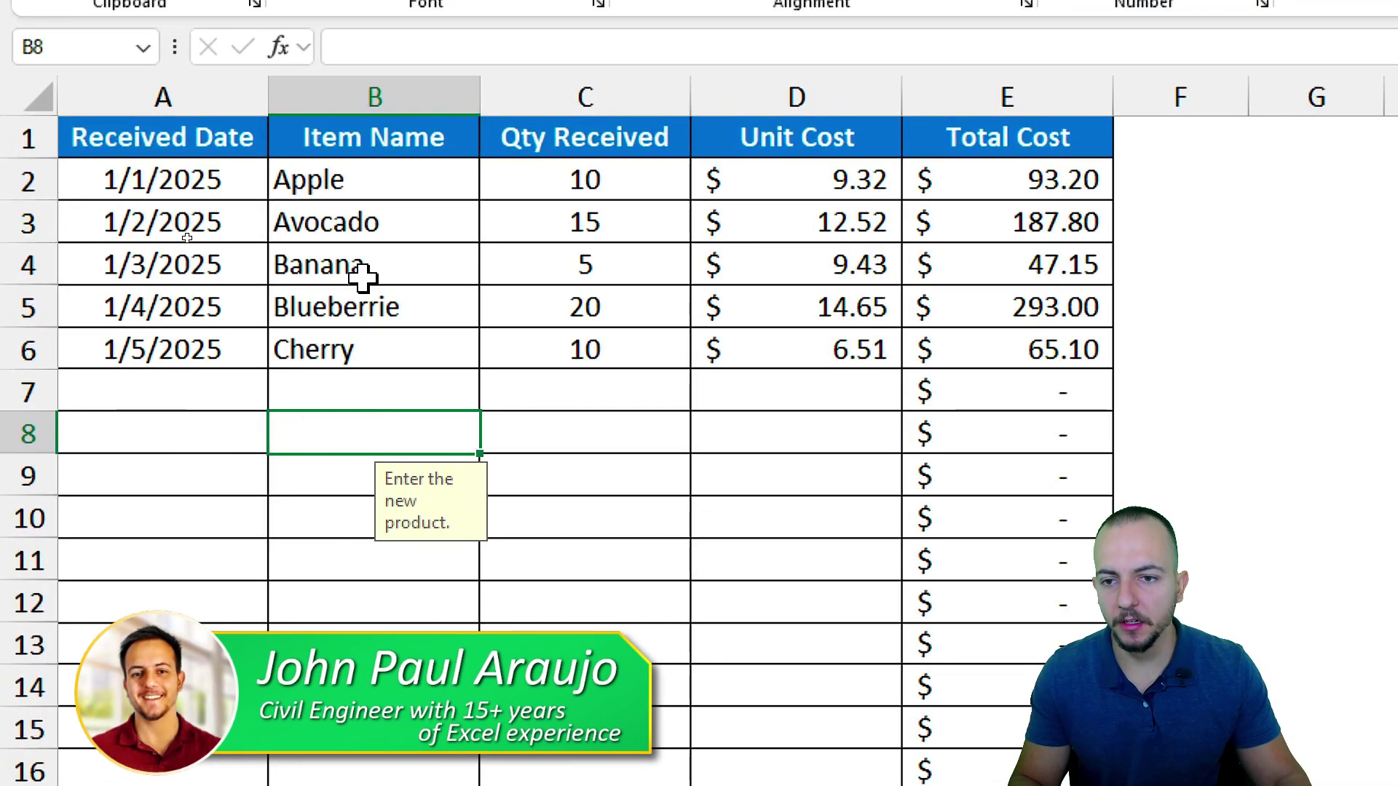
# - Look over the Item Name entries in B3:B8, including the existing Banana in B4
pyautogui.click(372, 97)
pyautogui.moveTo(362, 211); pyautogui.dragTo(353, 437)
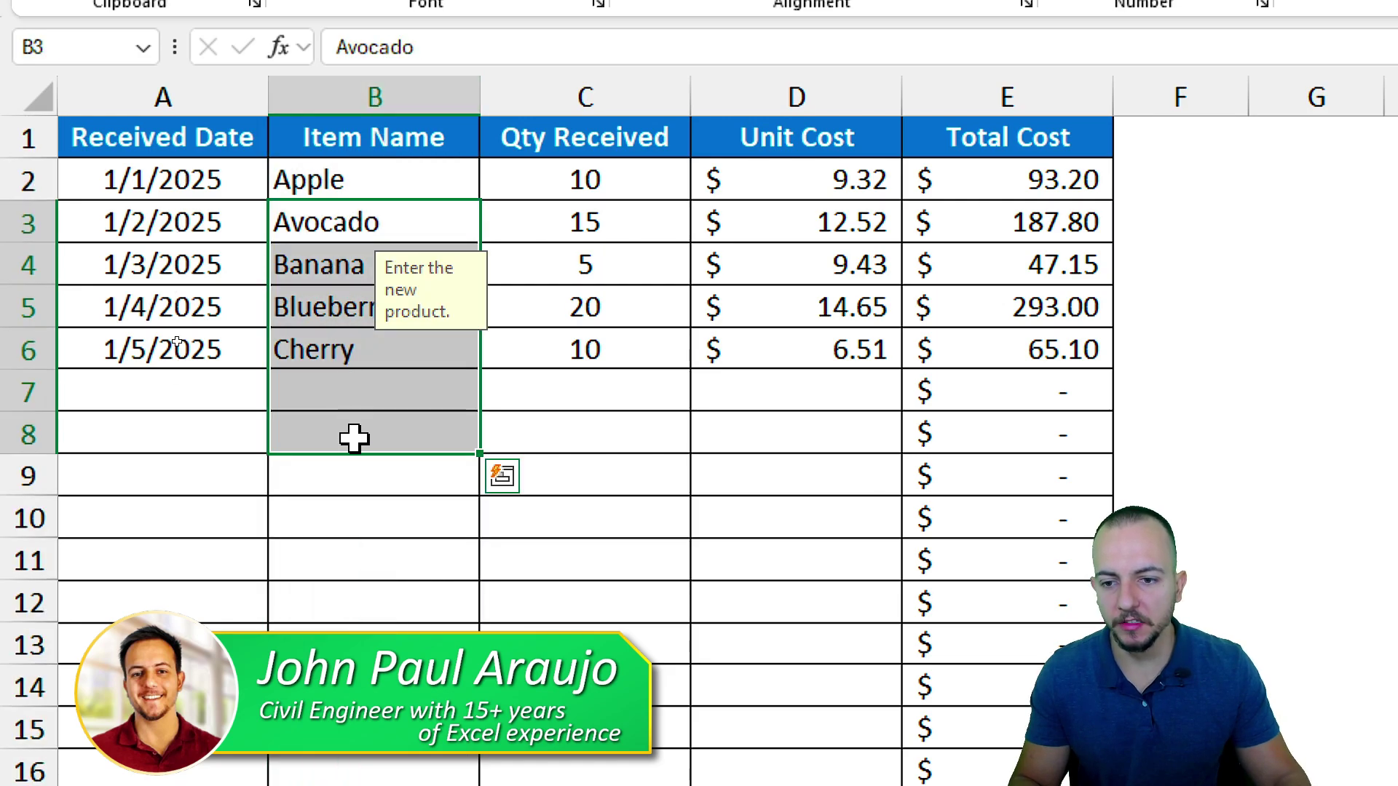
pyautogui.click(353, 437)
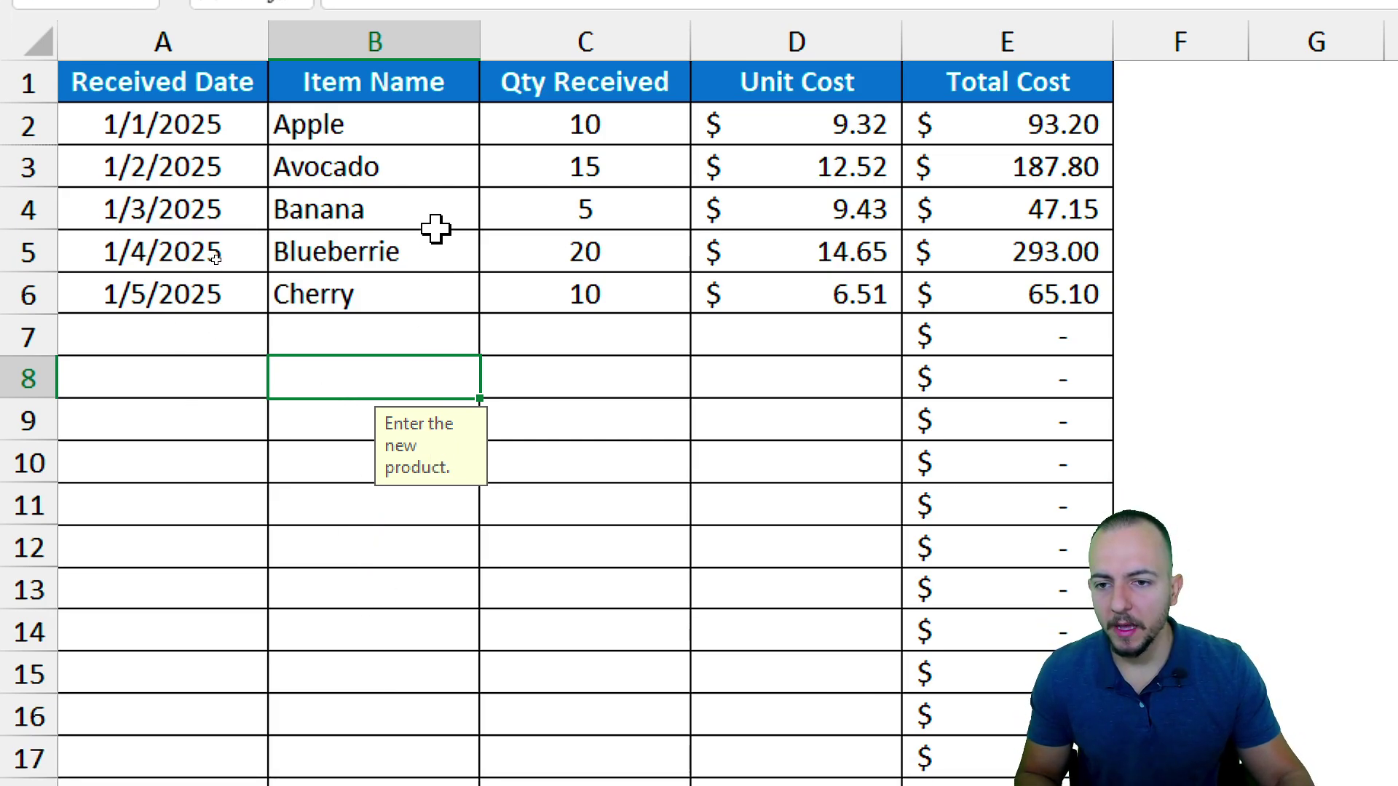
pyautogui.click(372, 254)
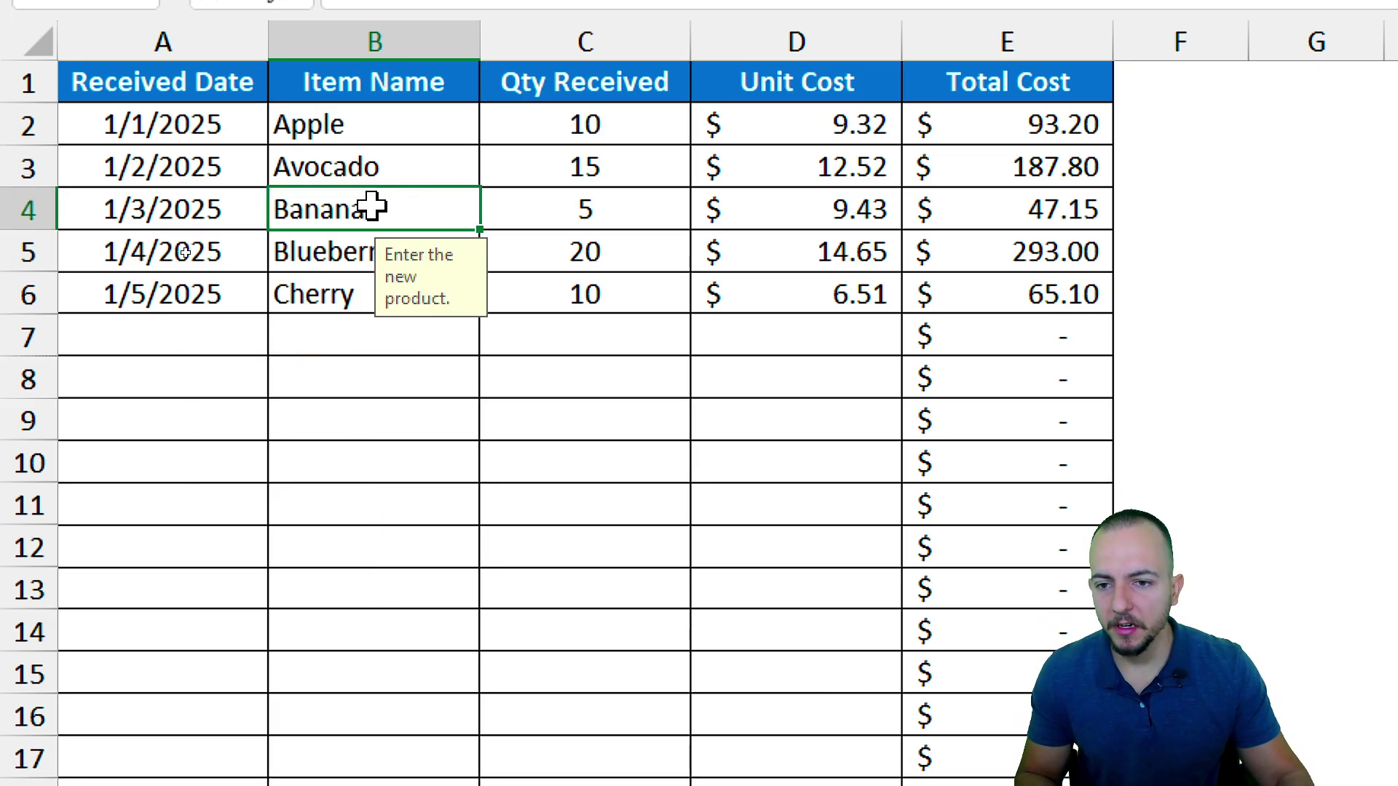
# - Enter a duplicate Banana in B8, see it rejected as already listed, and retry
pyautogui.click(327, 374)
pyautogui.write('Banana')
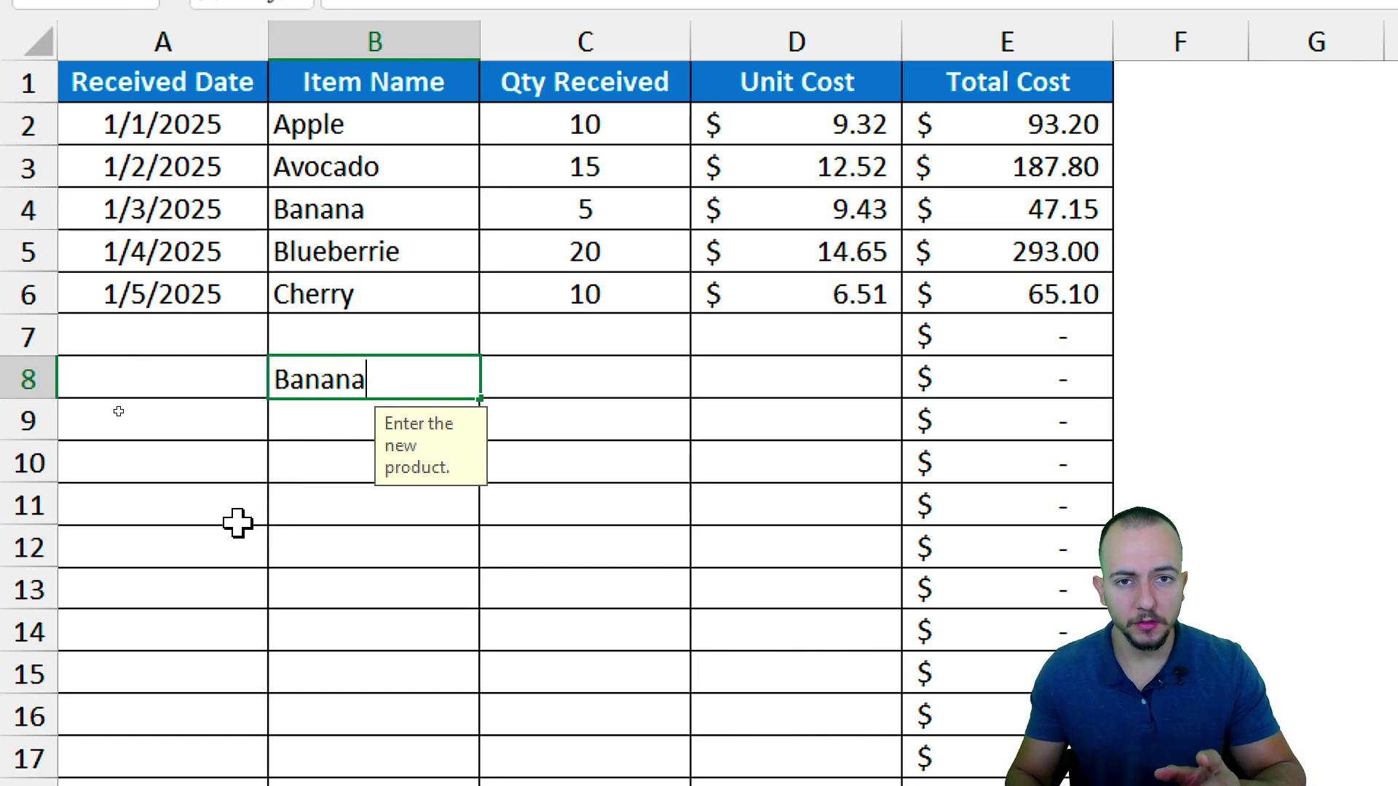
pyautogui.press('Return')
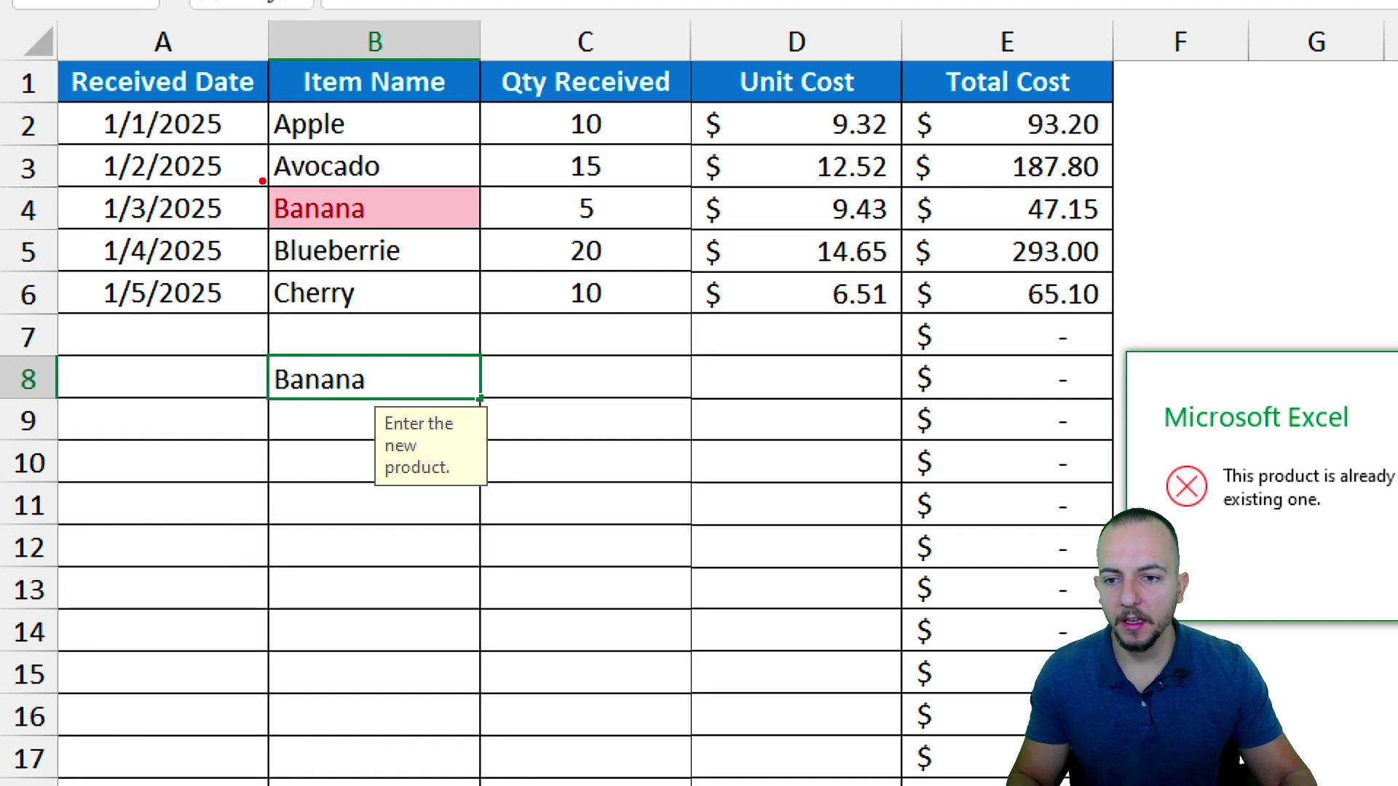
pyautogui.moveTo(262, 182); pyautogui.dragTo(507, 231)
pyautogui.moveTo(256, 346); pyautogui.dragTo(439, 421)
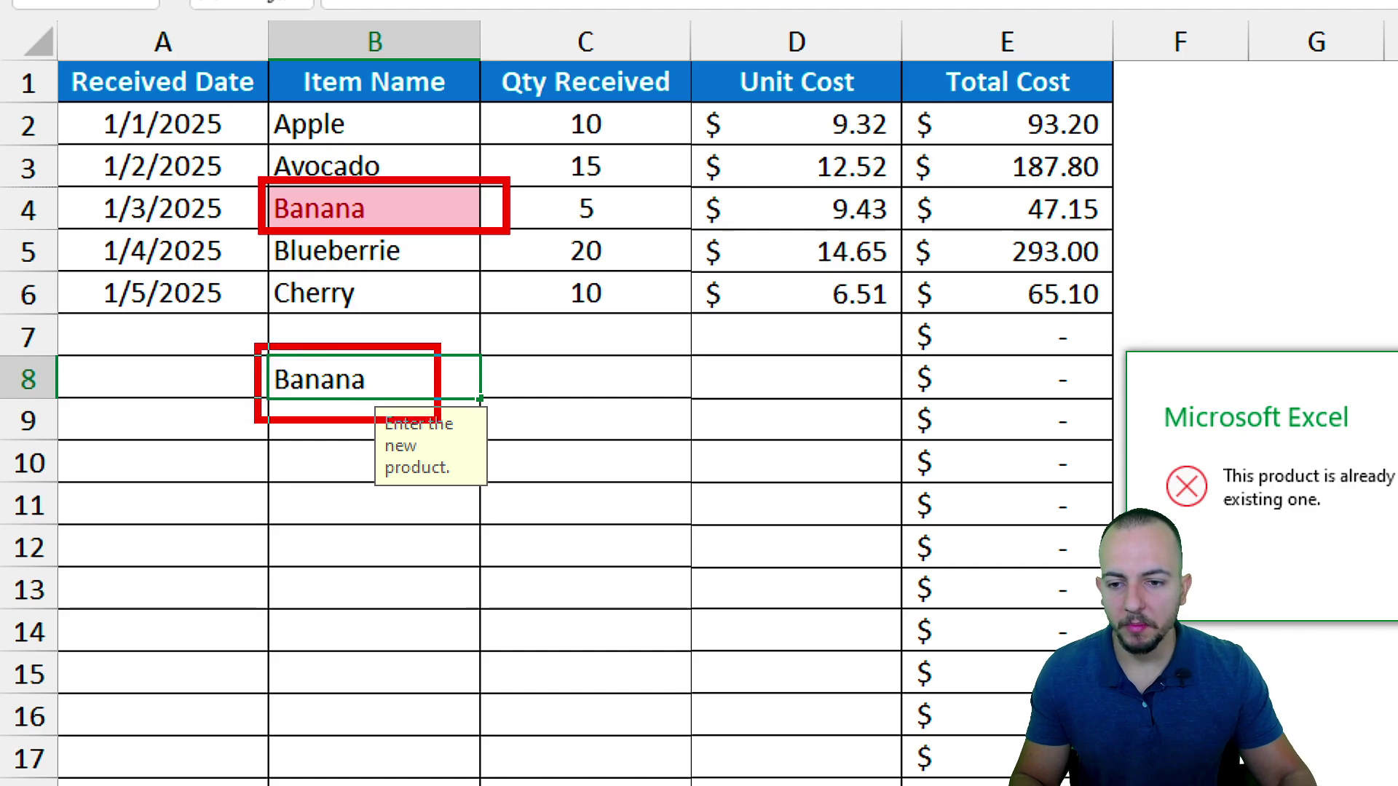
pyautogui.moveTo(525, 394); pyautogui.dragTo(596, 426)
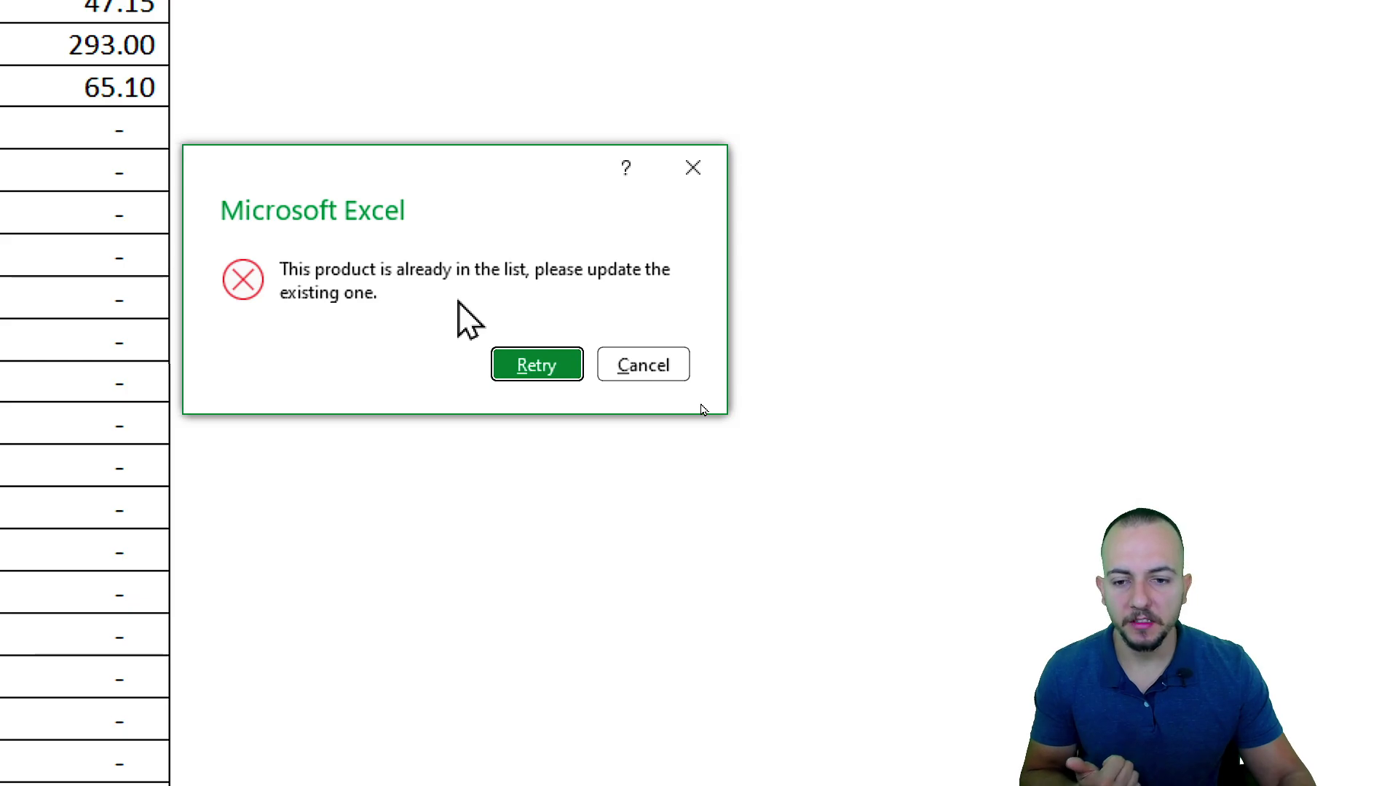
pyautogui.click(543, 368)
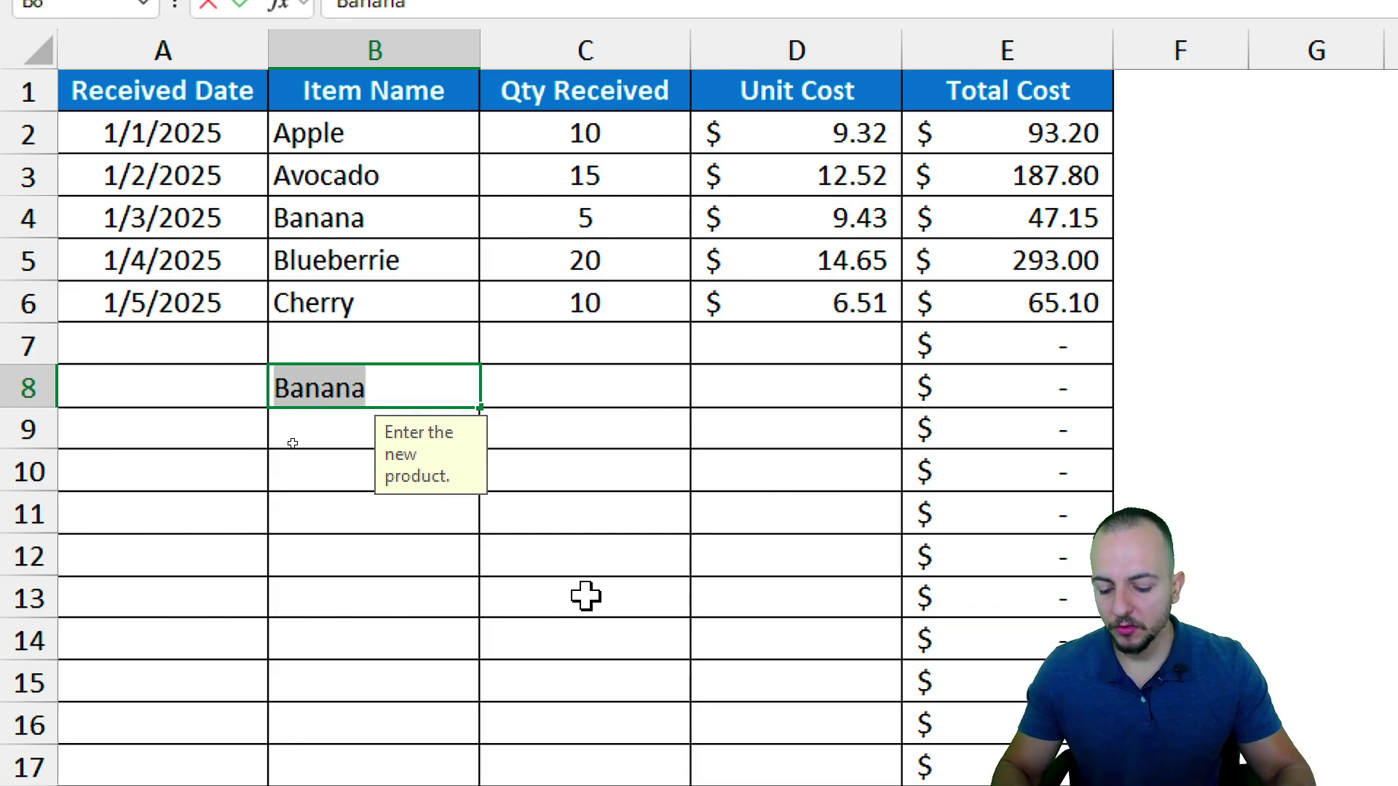
# - Replace the rejected Banana in B8 with Grape, which is accepted
pyautogui.write('Grape')
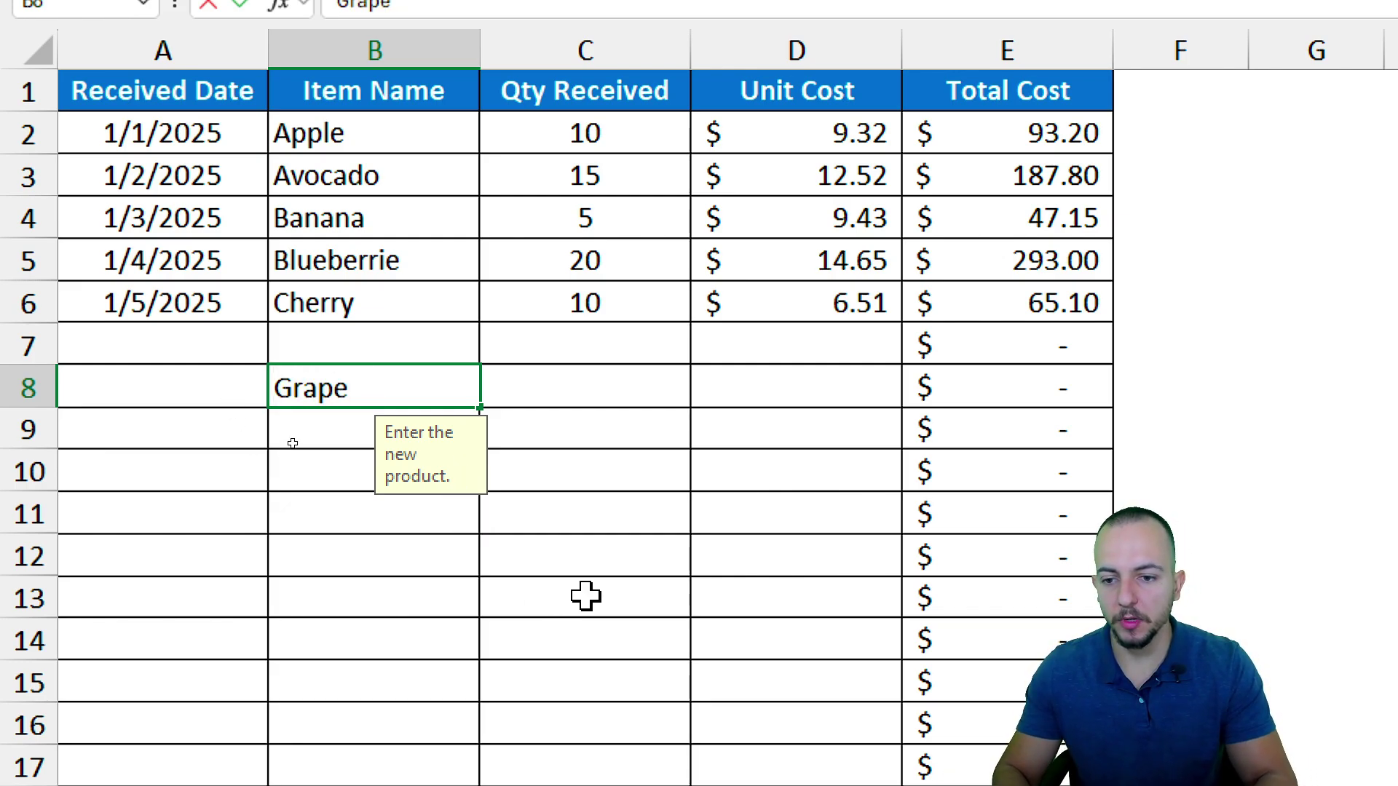
pyautogui.press('Return')
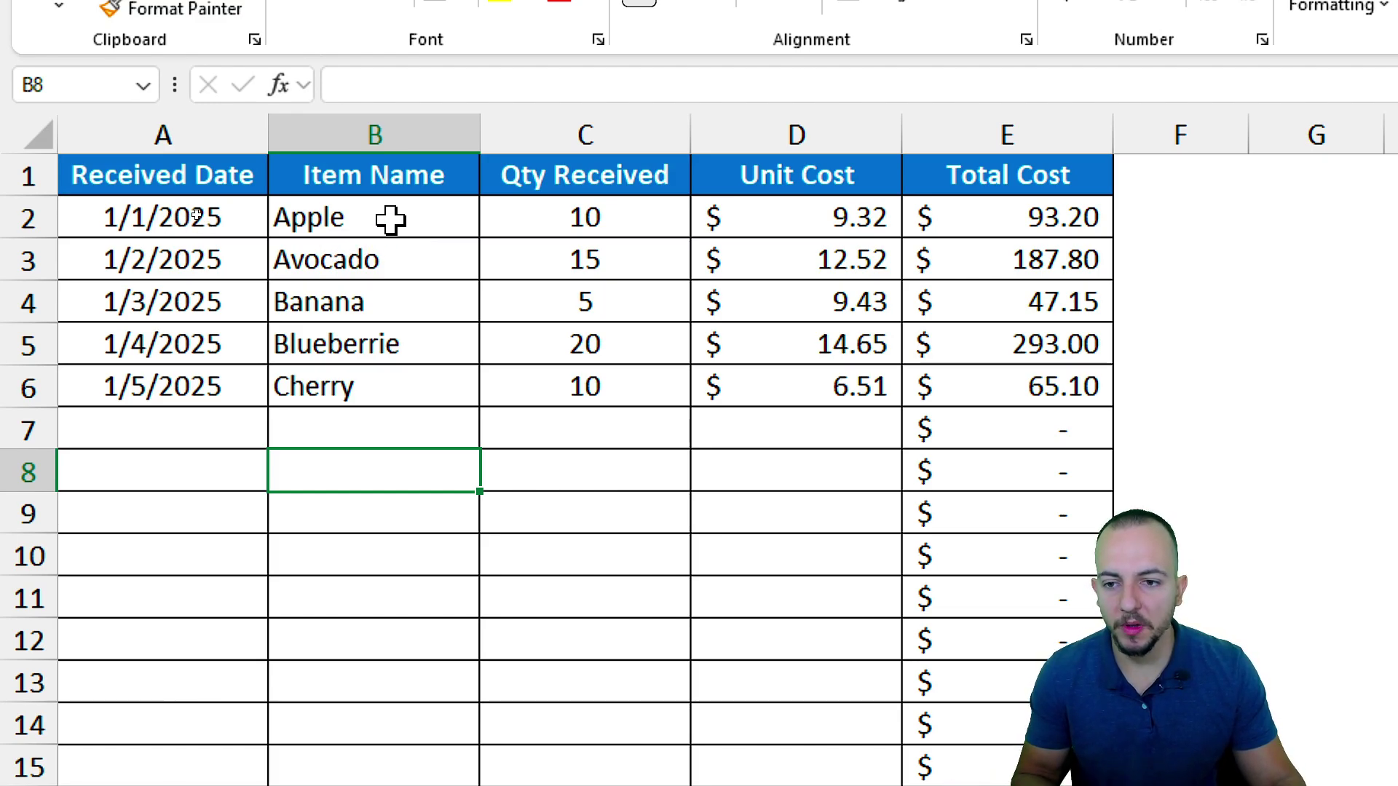
# - Select the entire Item Name column B and bring up the Data ribbon tools
pyautogui.moveTo(390, 218); pyautogui.dragTo(412, 459)
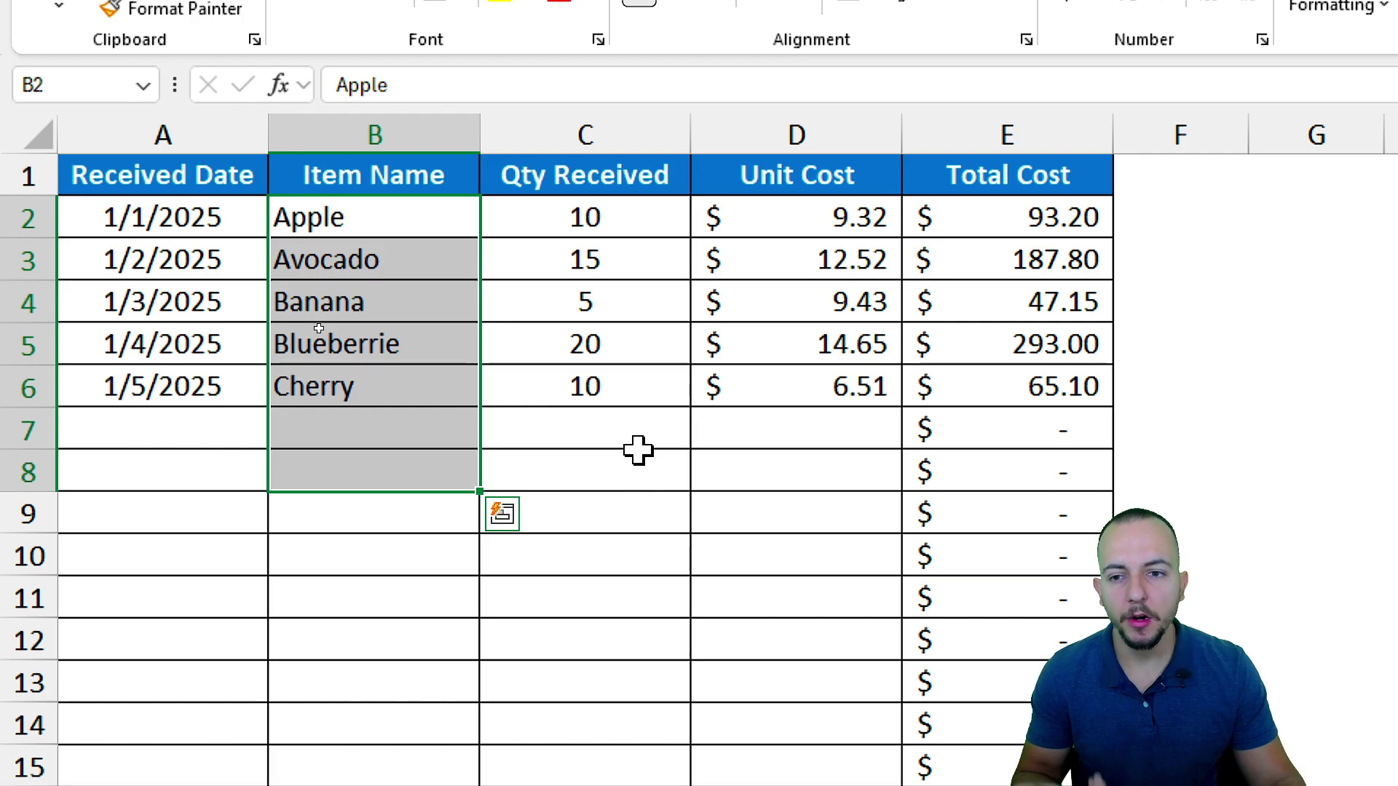
pyautogui.click(406, 132)
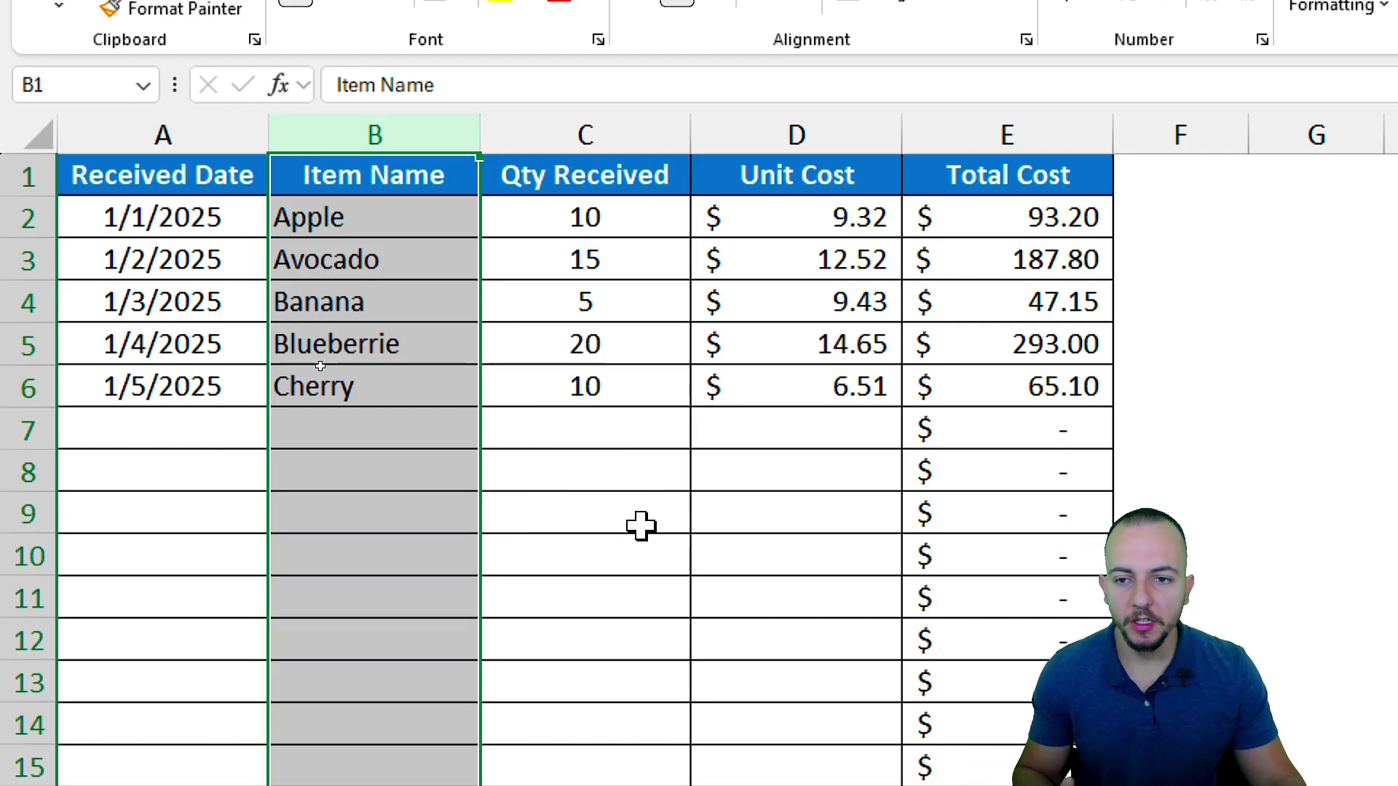
pyautogui.click(473, 131)
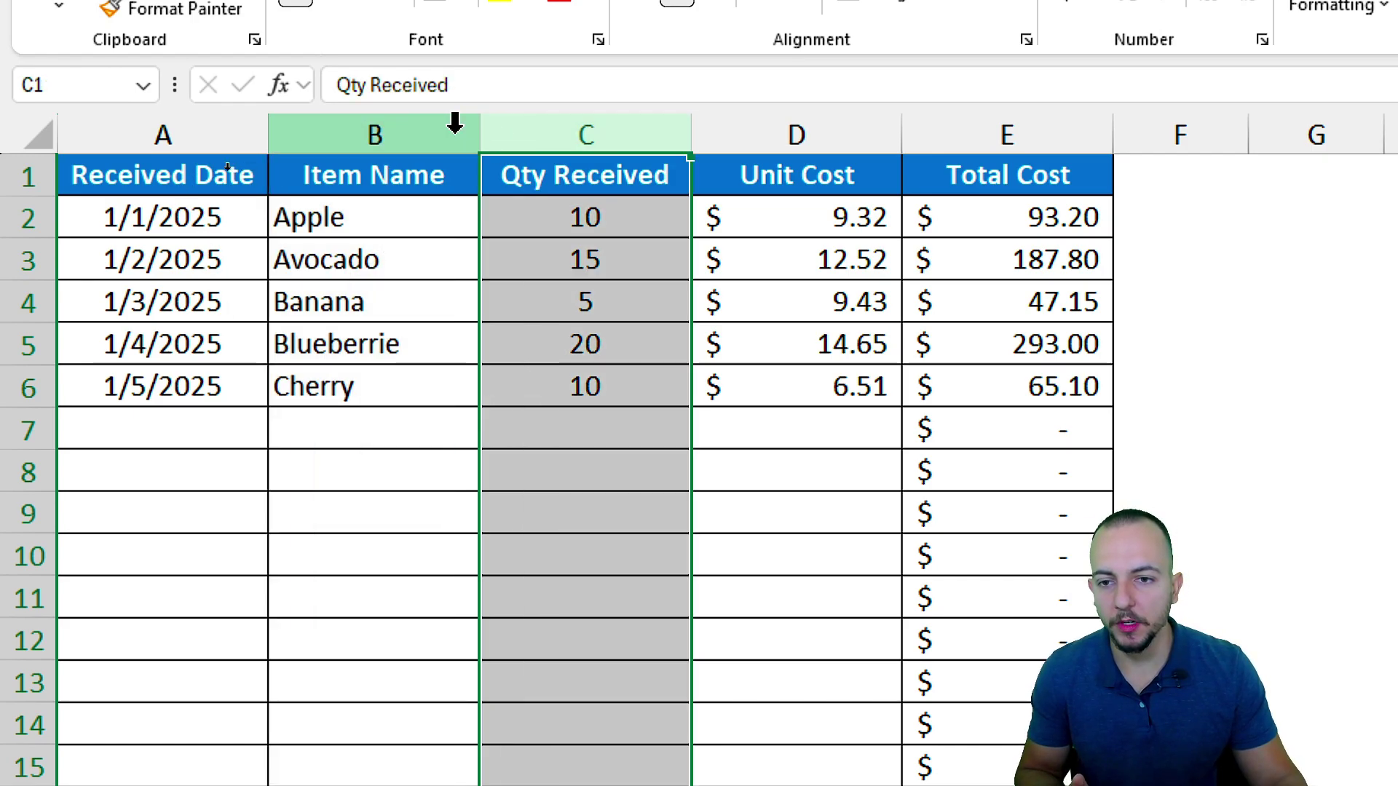
pyautogui.click(455, 124)
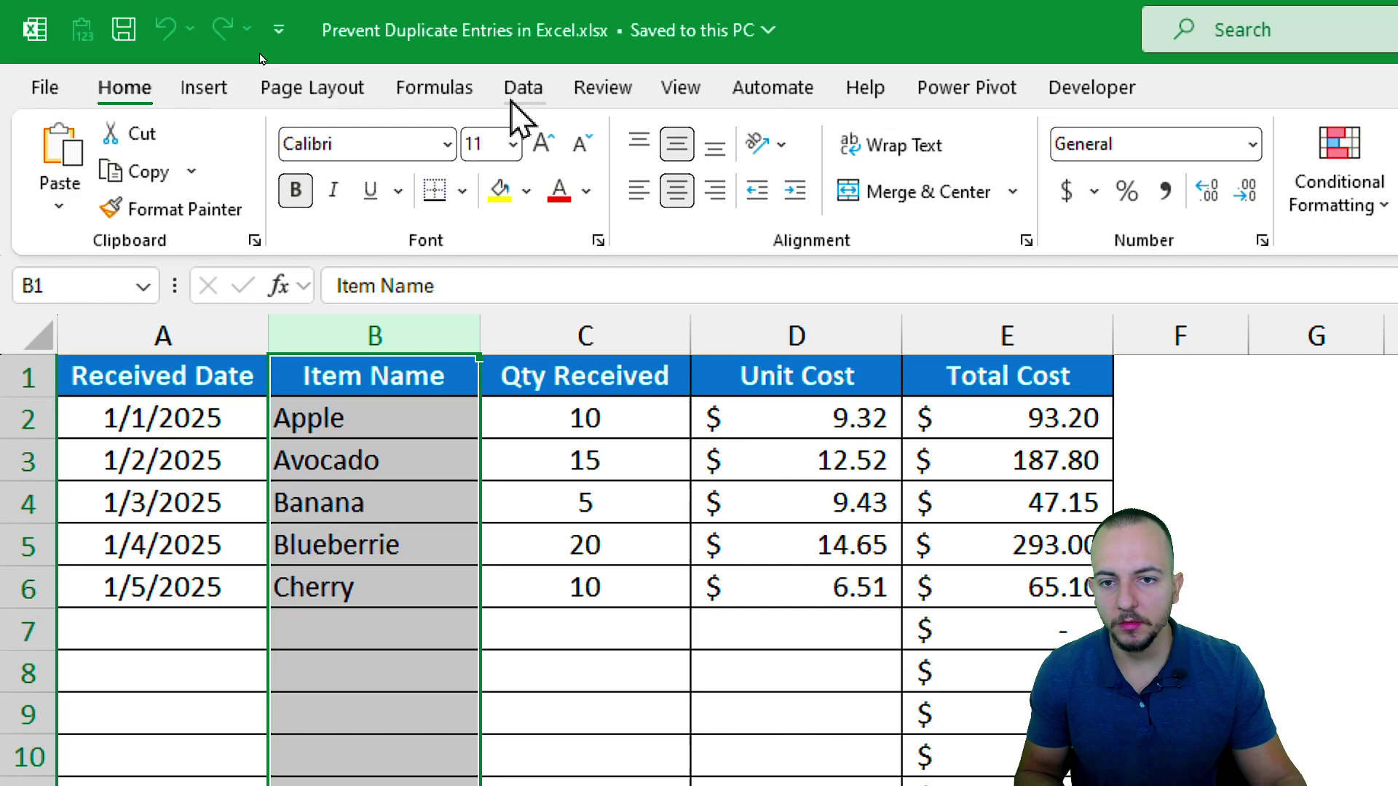
pyautogui.click(521, 88)
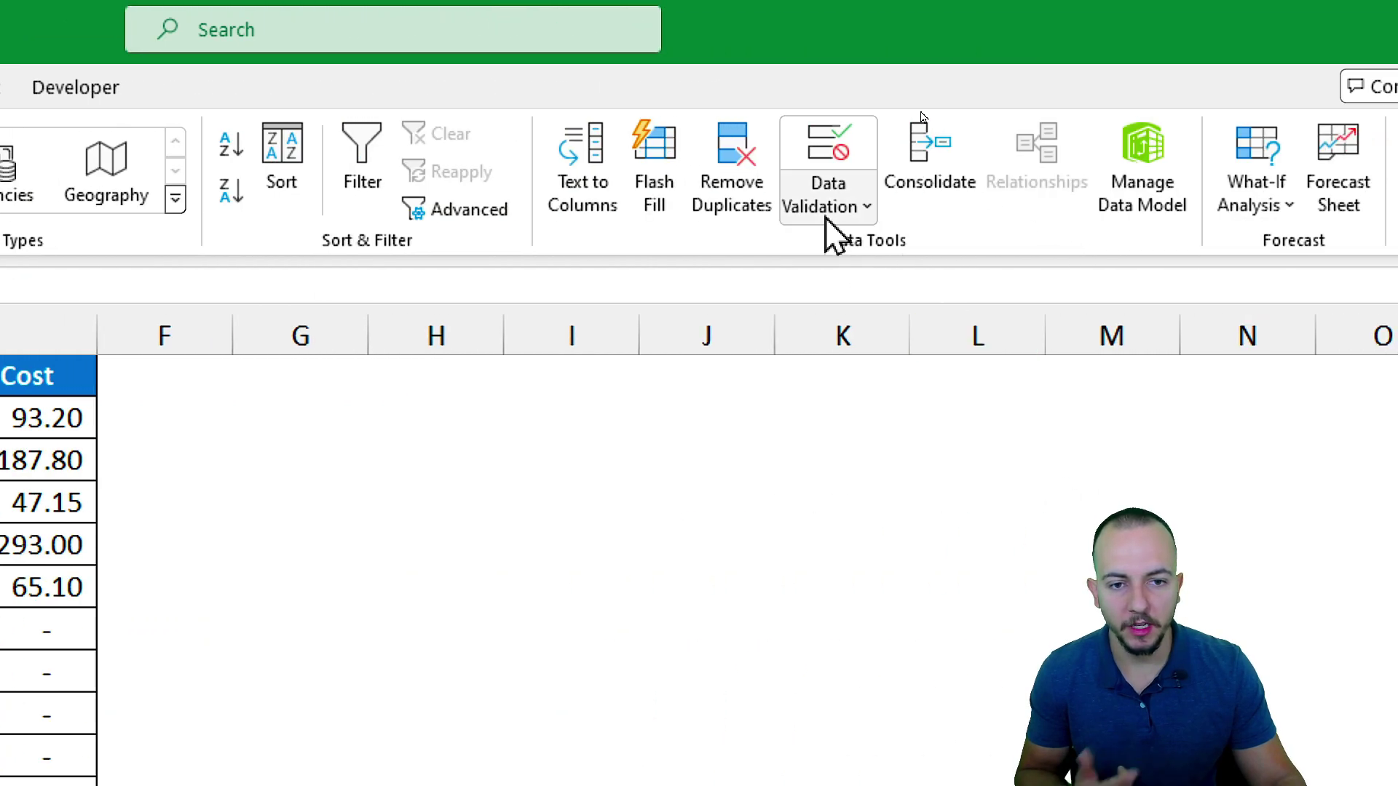
# - Open Data Validation for column B and set Allow to Custom
pyautogui.click(830, 232)
pyautogui.click(861, 248)
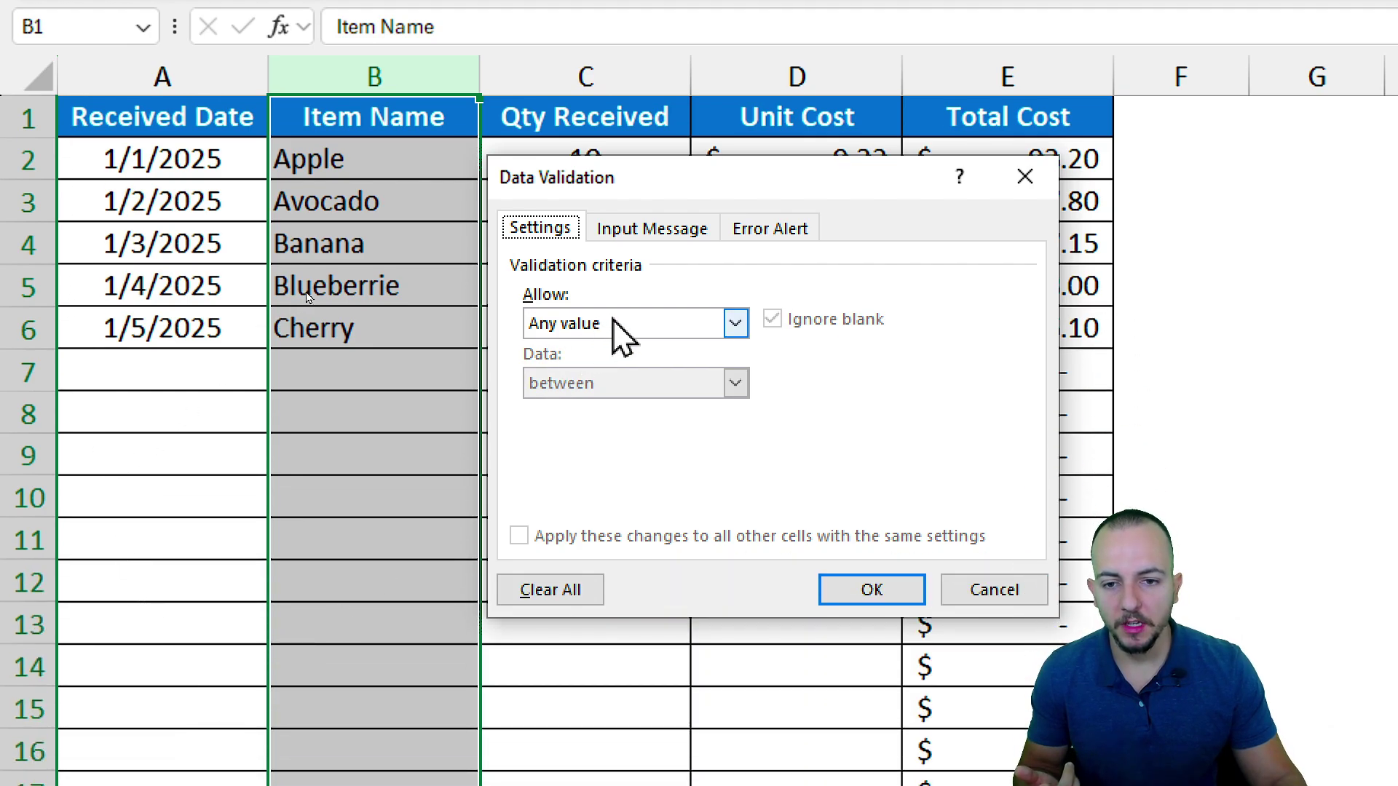
pyautogui.click(630, 323)
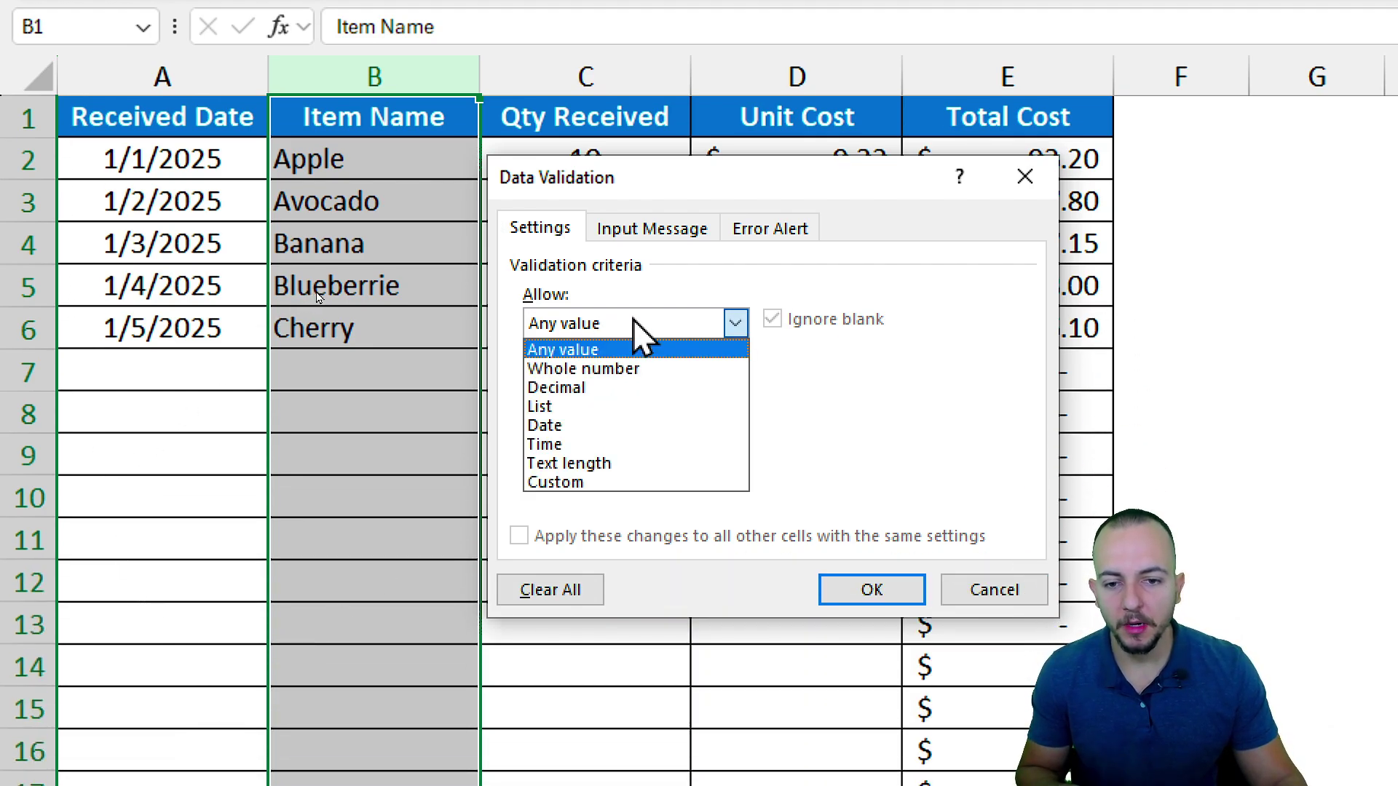
pyautogui.click(590, 483)
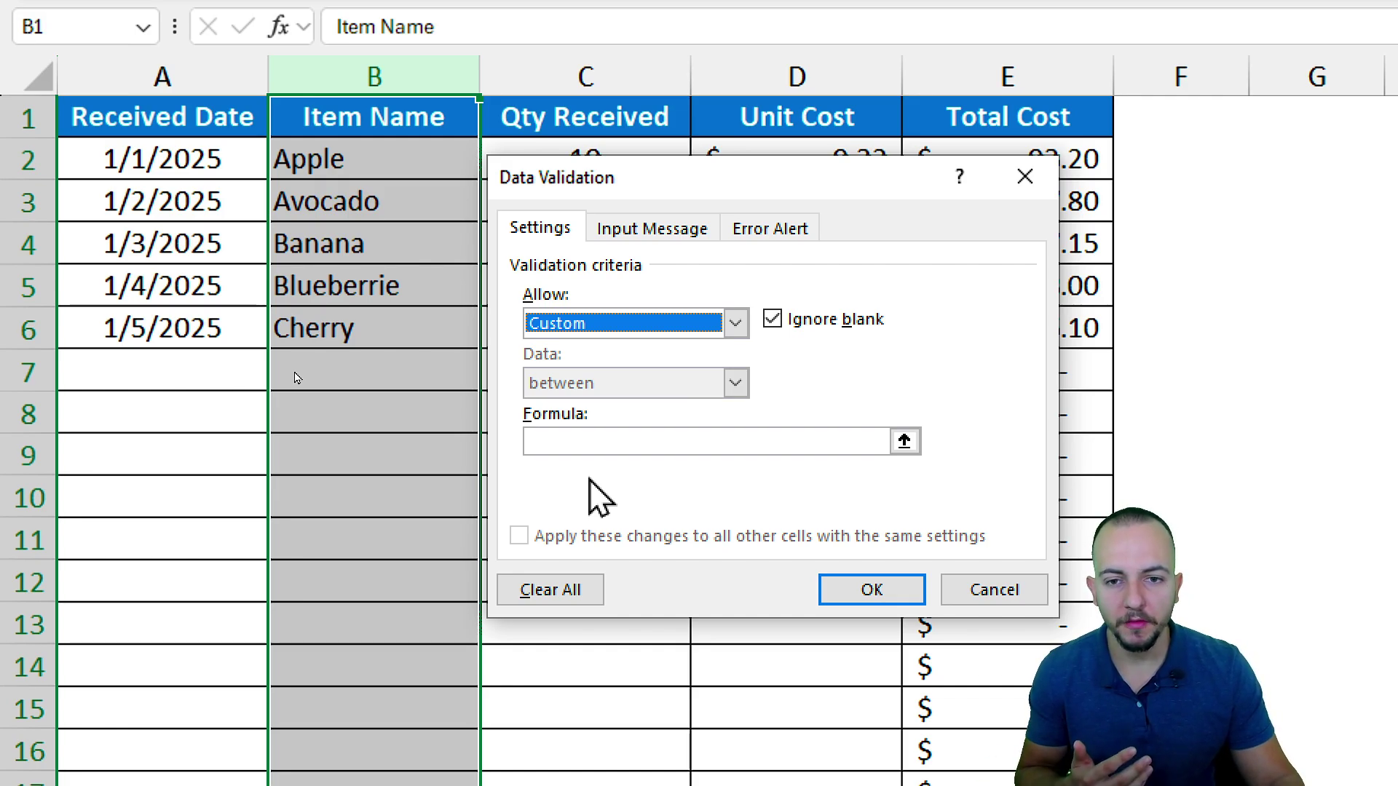
pyautogui.moveTo(532, 174)
pyautogui.mouseDown()
pyautogui.moveTo(557, 157)
pyautogui.moveTo(543, 167)
pyautogui.mouseUp()
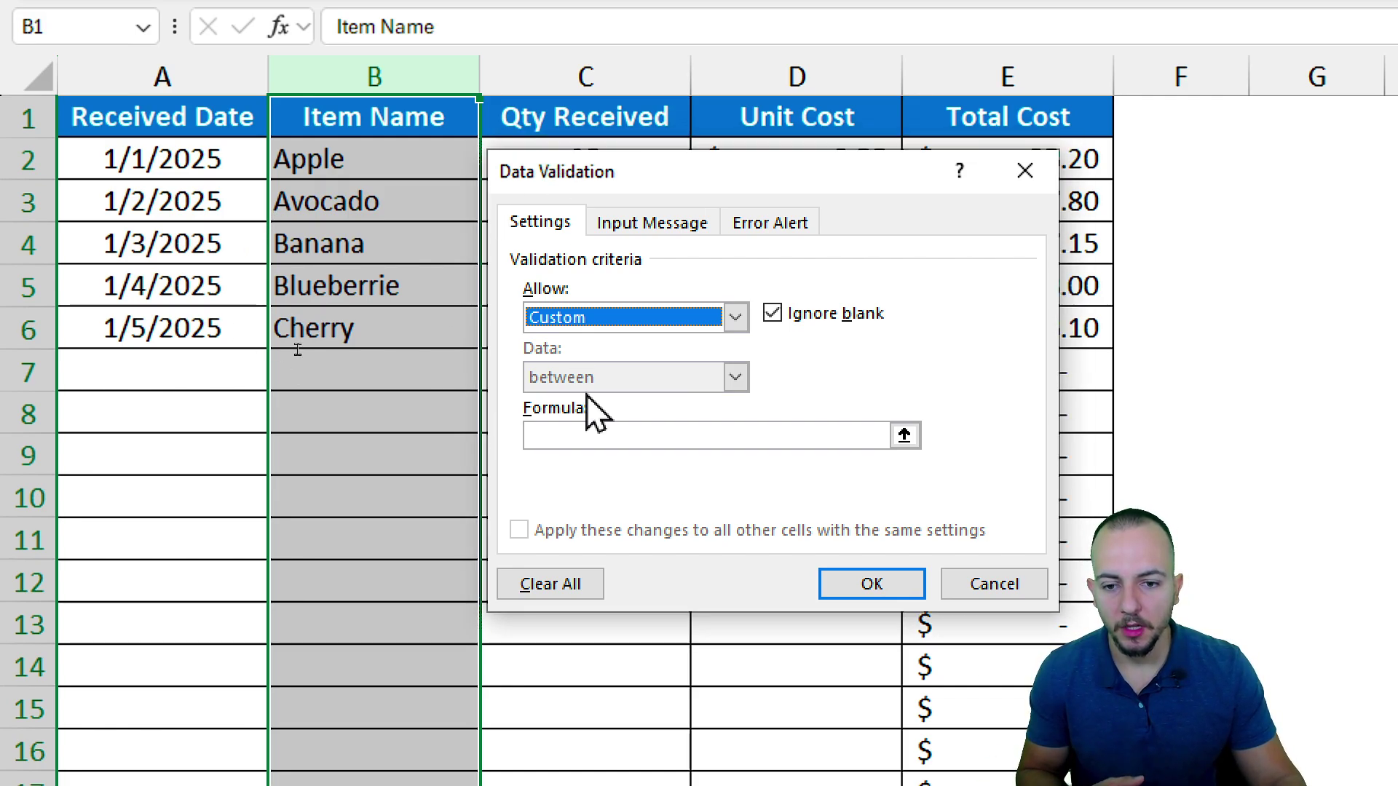
# - Start the custom validation formula with =countif( in the Formula box
pyautogui.click(583, 437)
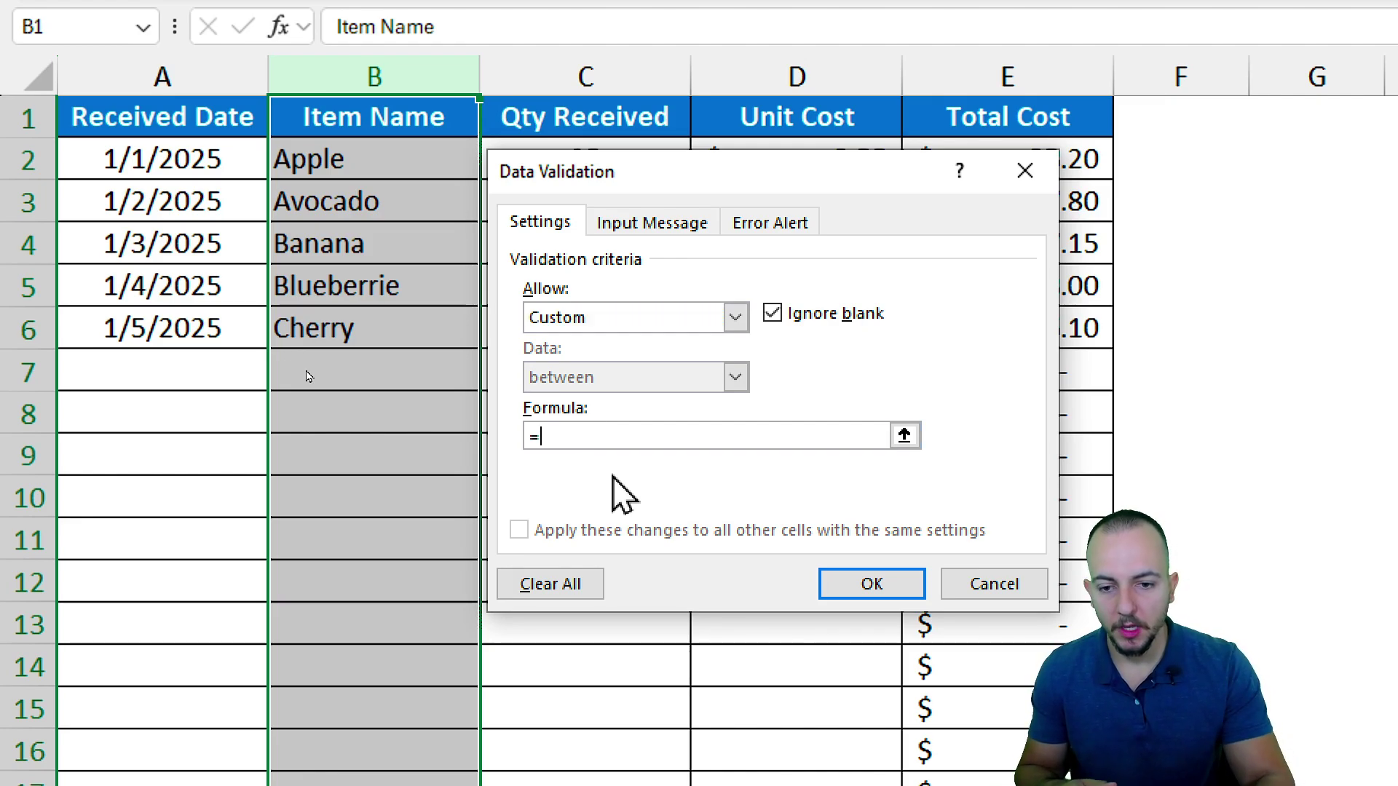
pyautogui.write('=countif(')
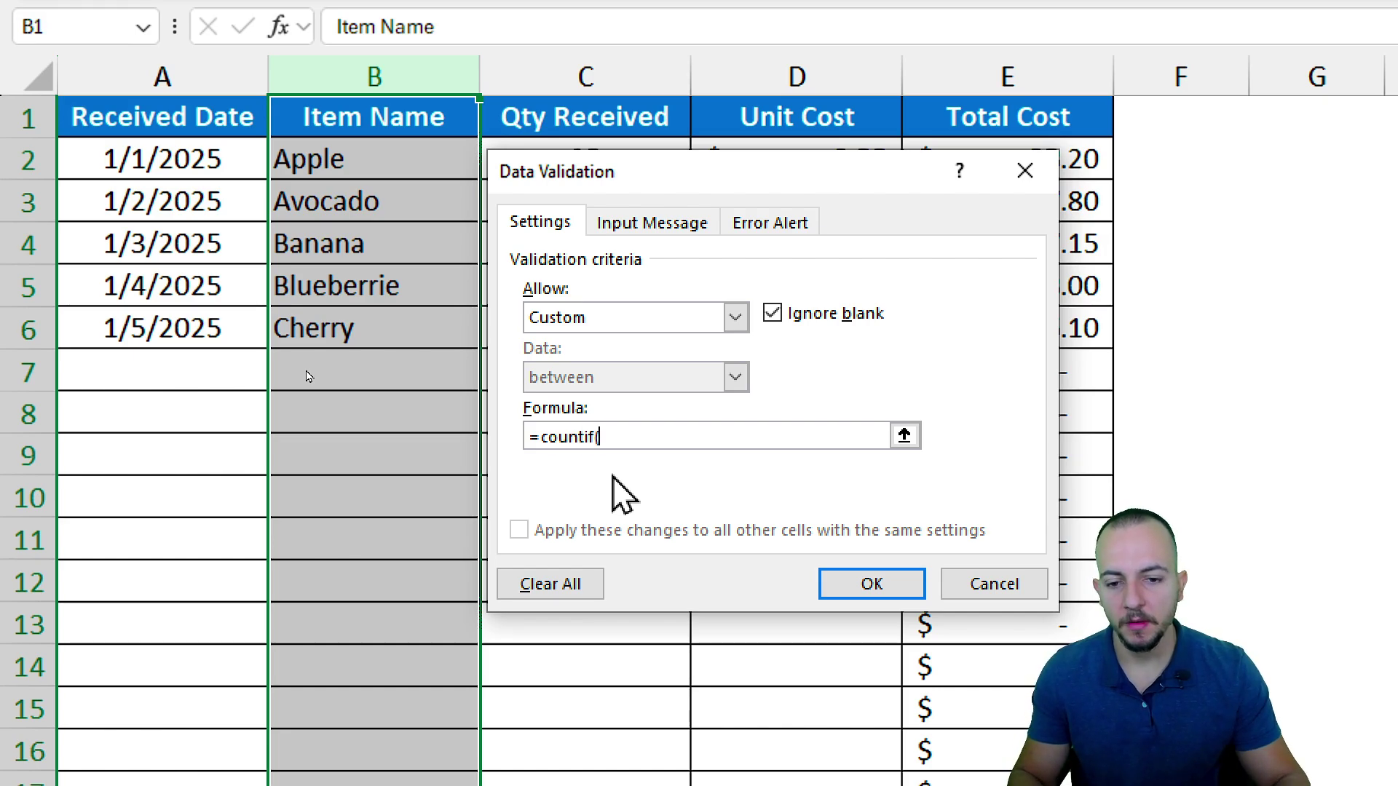
pyautogui.moveTo(520, 415); pyautogui.dragTo(621, 454)
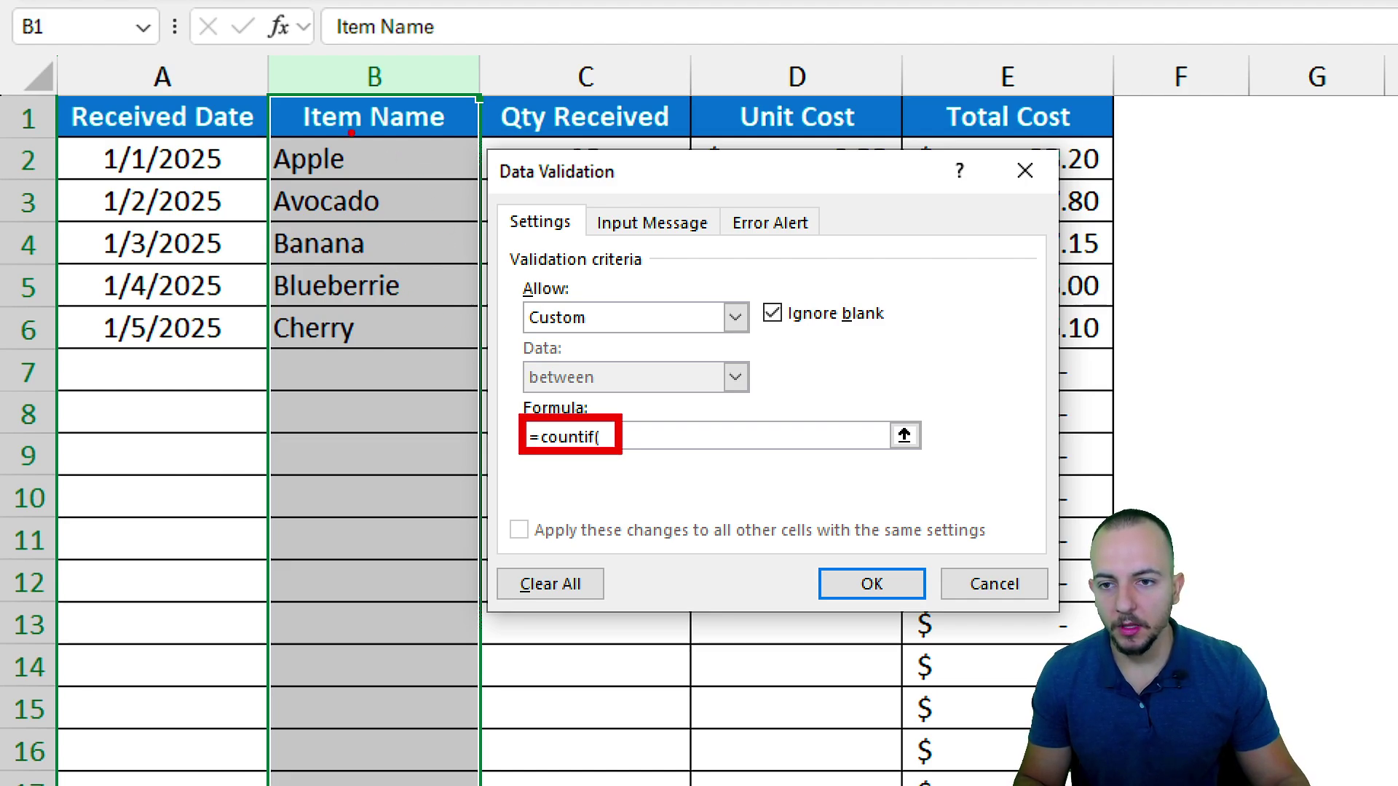
pyautogui.moveTo(284, 90); pyautogui.dragTo(455, 139)
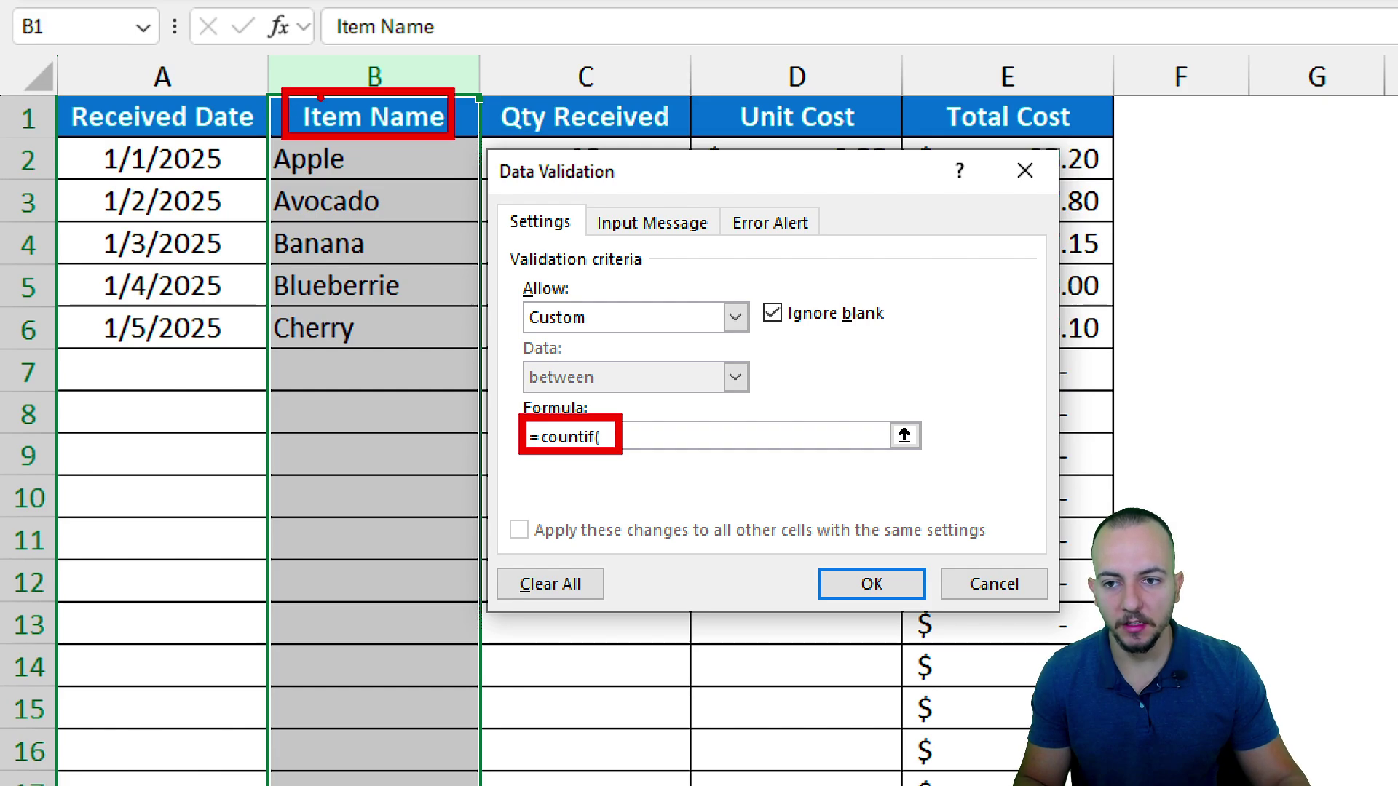
pyautogui.moveTo(259, 78)
pyautogui.mouseDown()
pyautogui.moveTo(336, 252)
pyautogui.moveTo(492, 761)
pyautogui.moveTo(476, 770)
pyautogui.mouseUp()
pyautogui.hotkey('ctrl', 'z')
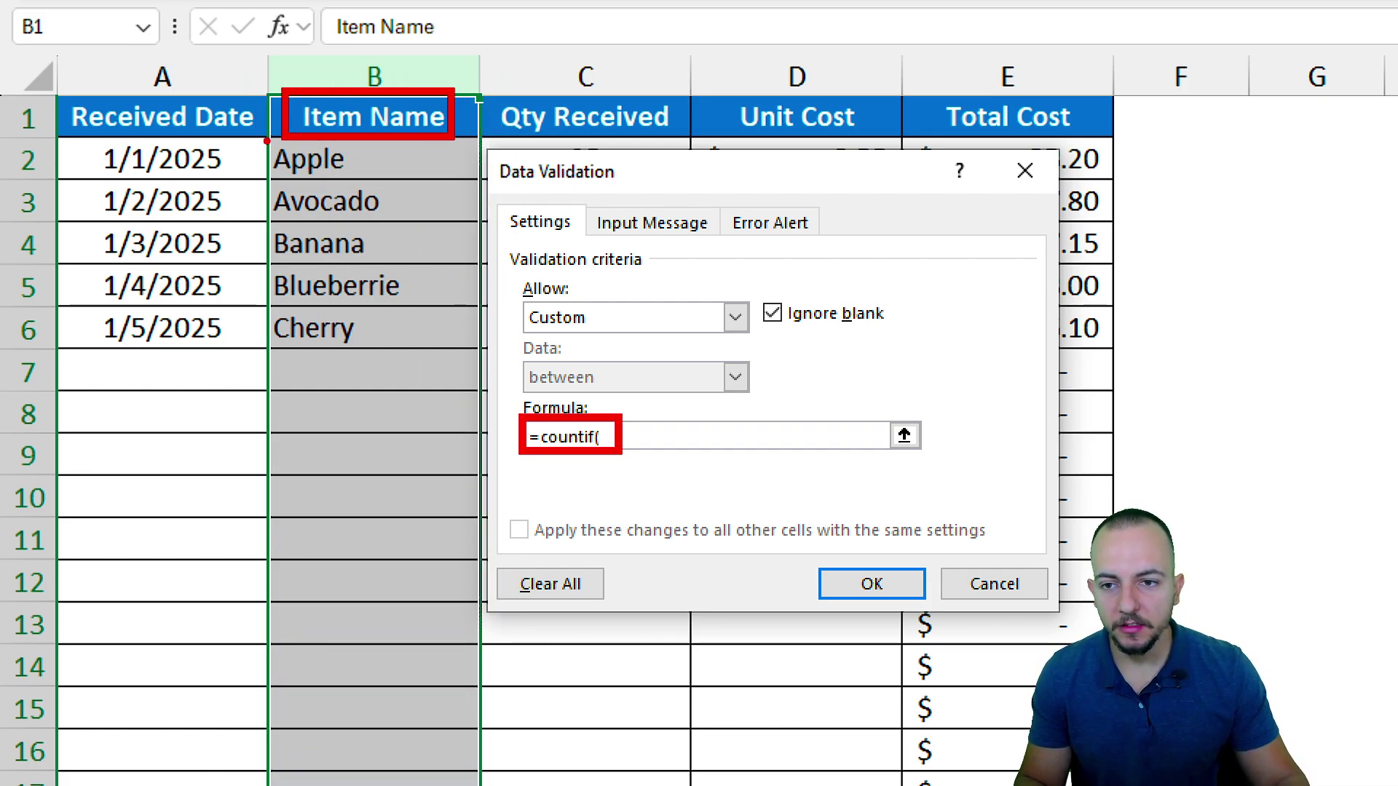
pyautogui.hotkey('ctrl', 'z')
pyautogui.moveTo(256, 139); pyautogui.dragTo(366, 182)
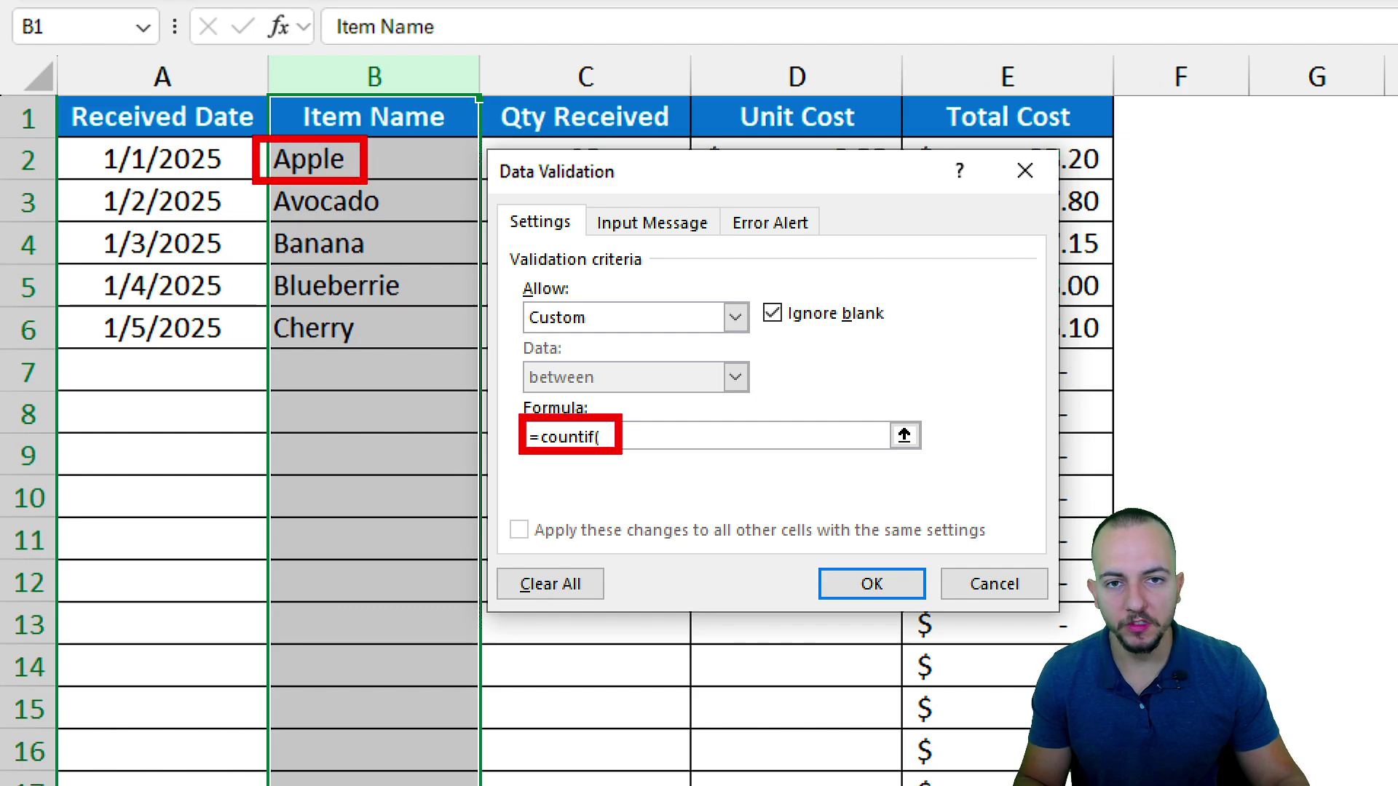
pyautogui.moveTo(405, 119)
pyautogui.mouseDown()
pyautogui.moveTo(407, 156)
pyautogui.moveTo(447, 184)
pyautogui.mouseUp()
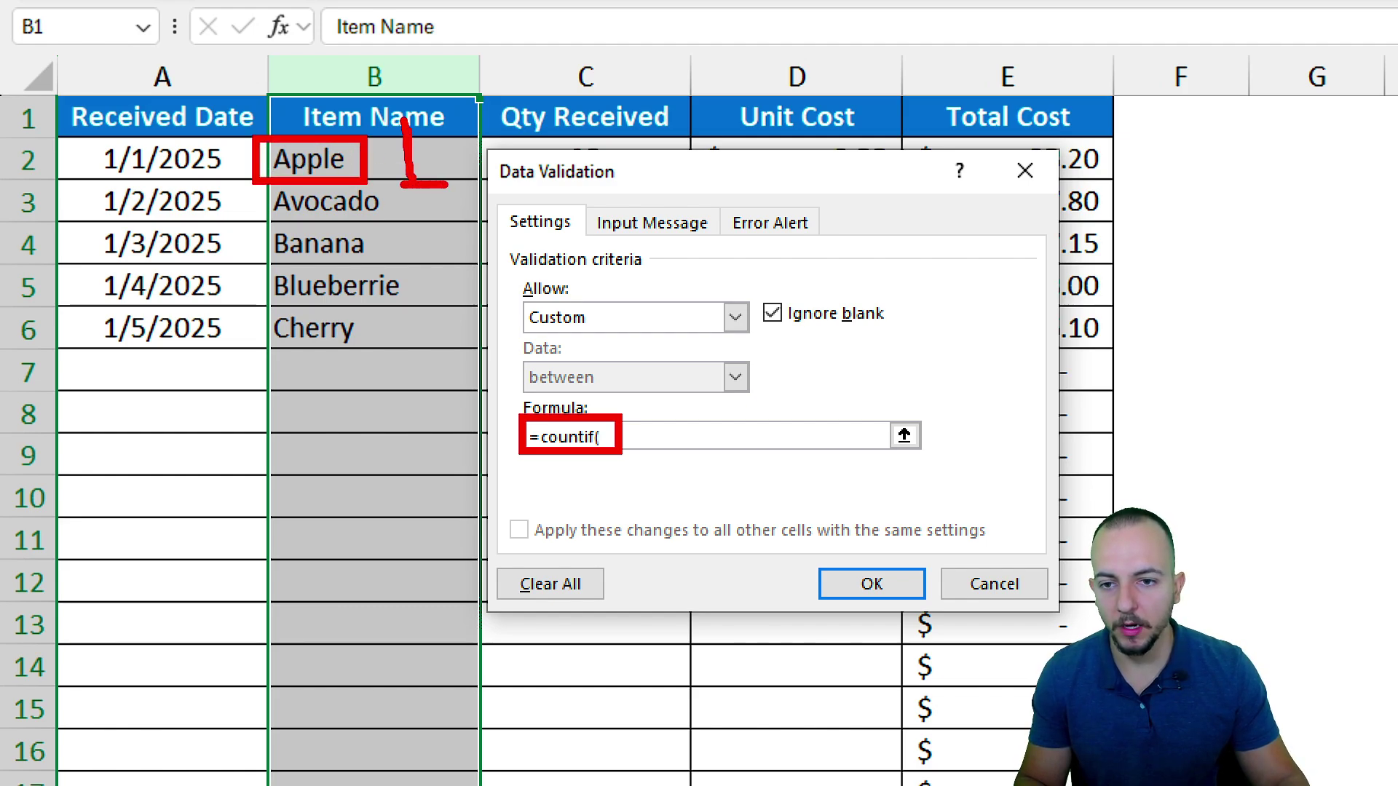
pyautogui.moveTo(240, 180)
pyautogui.mouseDown()
pyautogui.moveTo(436, 243)
pyautogui.moveTo(378, 257)
pyautogui.moveTo(393, 267)
pyautogui.mouseUp()
pyautogui.moveTo(439, 261)
pyautogui.mouseDown()
pyautogui.moveTo(439, 293)
pyautogui.moveTo(461, 297)
pyautogui.mouseUp()
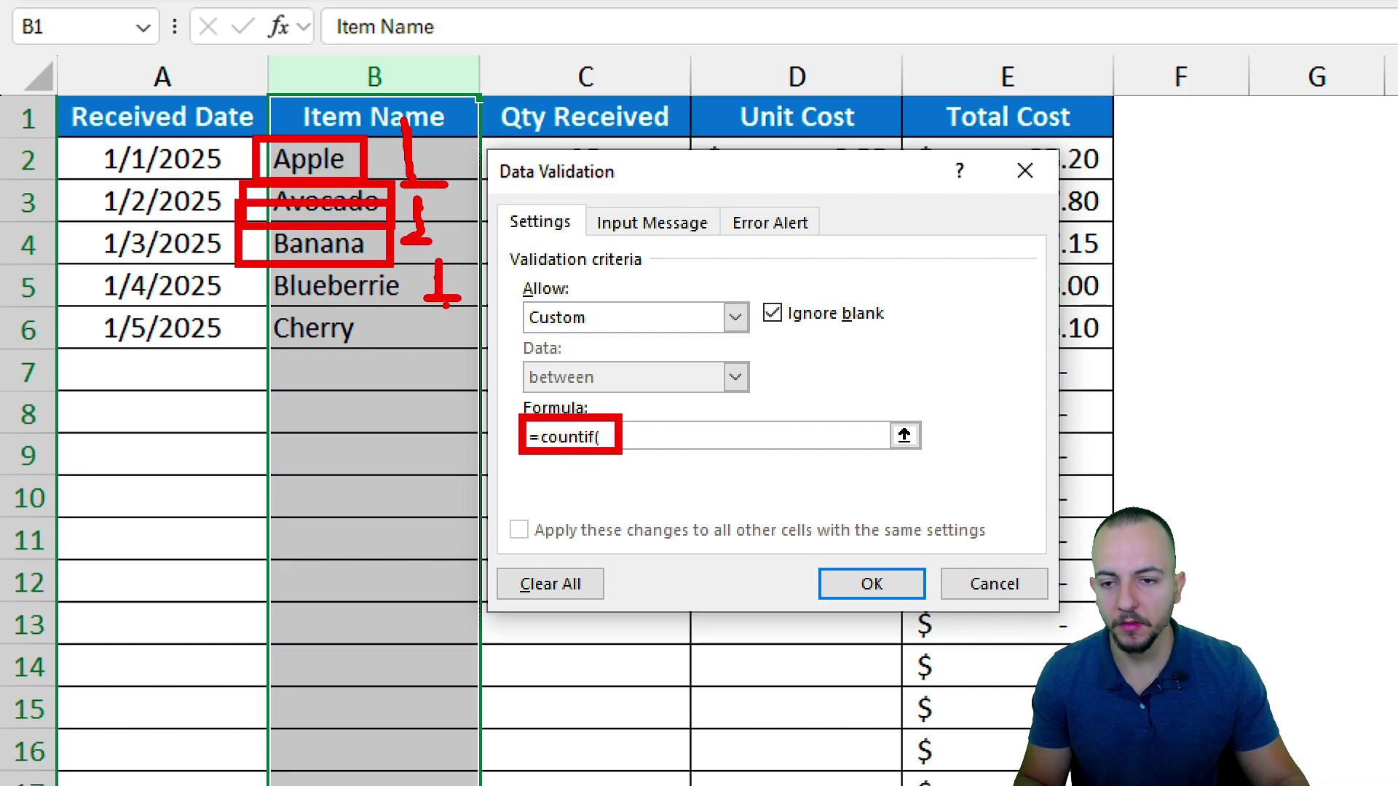
pyautogui.moveTo(271, 430)
pyautogui.mouseDown()
pyautogui.moveTo(275, 470)
pyautogui.moveTo(339, 473)
pyautogui.moveTo(334, 446)
pyautogui.mouseUp()
pyautogui.moveTo(358, 440)
pyautogui.mouseDown()
pyautogui.moveTo(355, 473)
pyautogui.moveTo(376, 466)
pyautogui.moveTo(493, 506)
pyautogui.mouseUp()
pyautogui.click(395, 464)
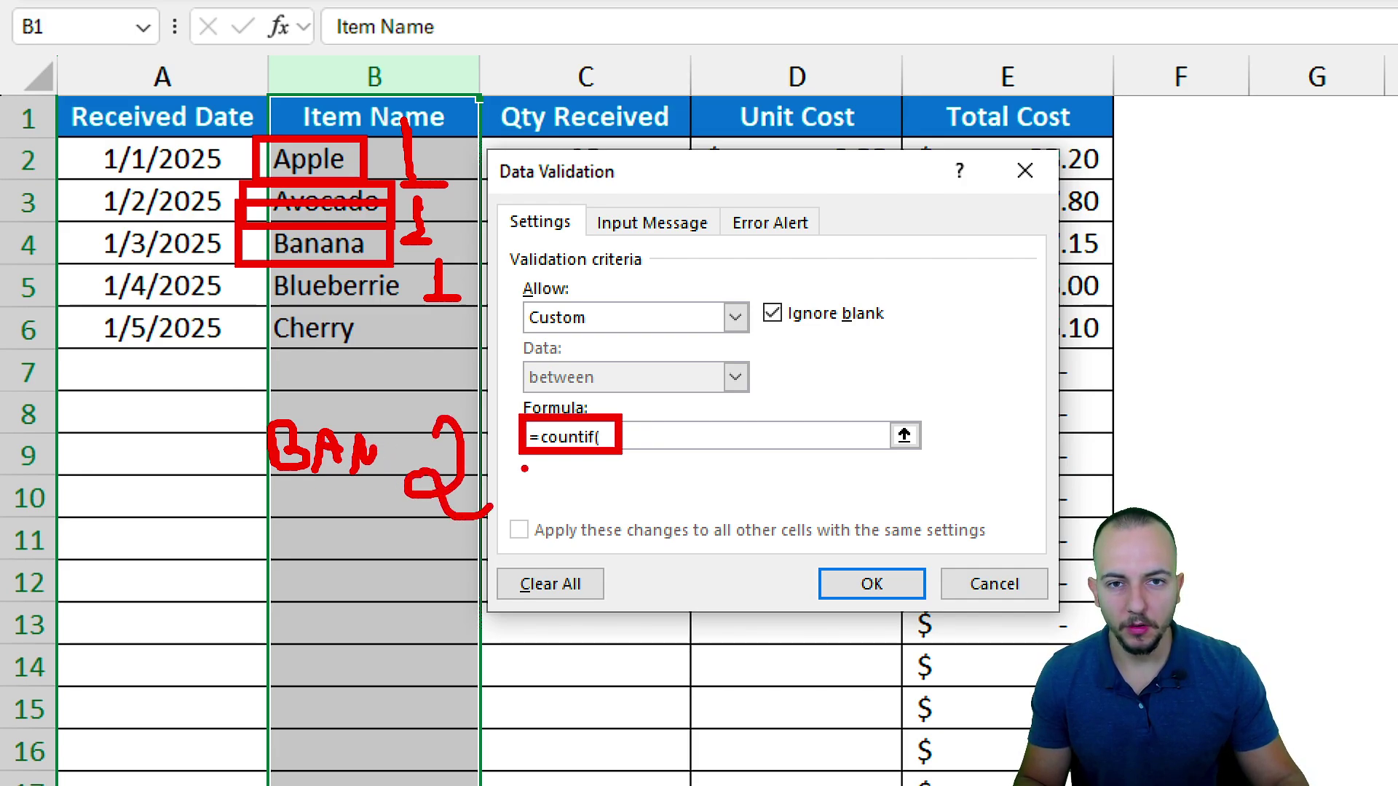
pyautogui.moveTo(473, 357)
pyautogui.mouseDown()
pyautogui.moveTo(498, 513)
pyautogui.moveTo(440, 364)
pyautogui.mouseUp()
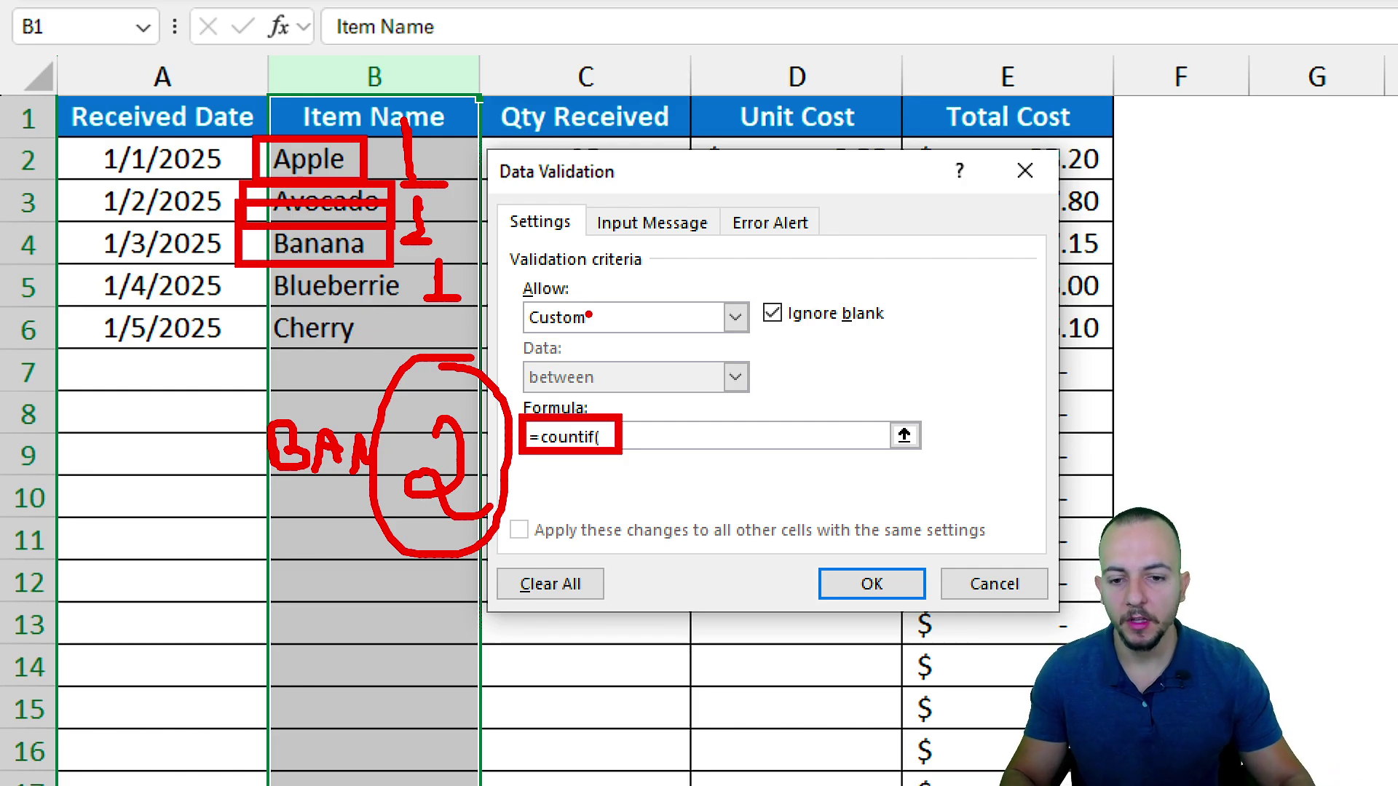
pyautogui.press('Escape')
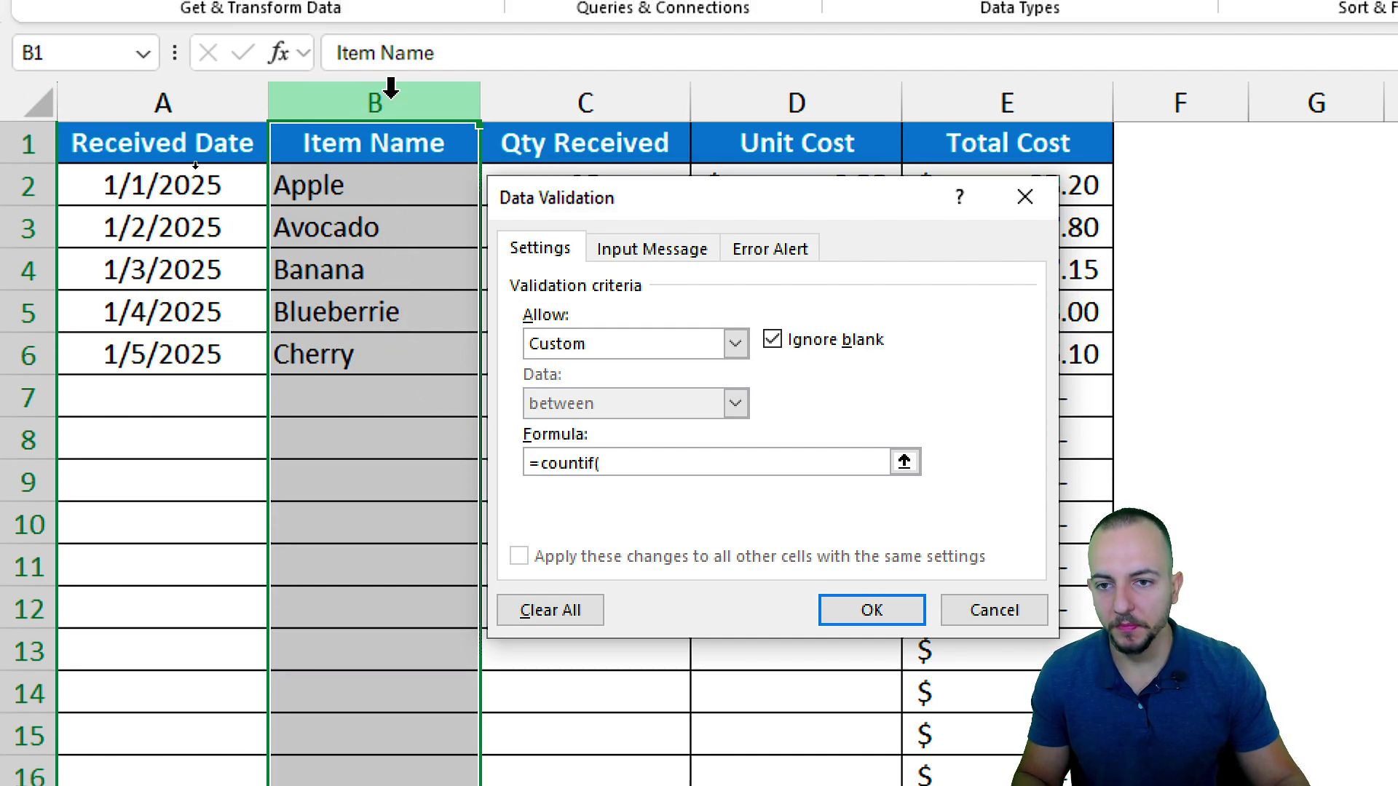
# - Complete the custom formula as =countif(B:B,b1)=1 using the column B reference
pyautogui.click(391, 88)
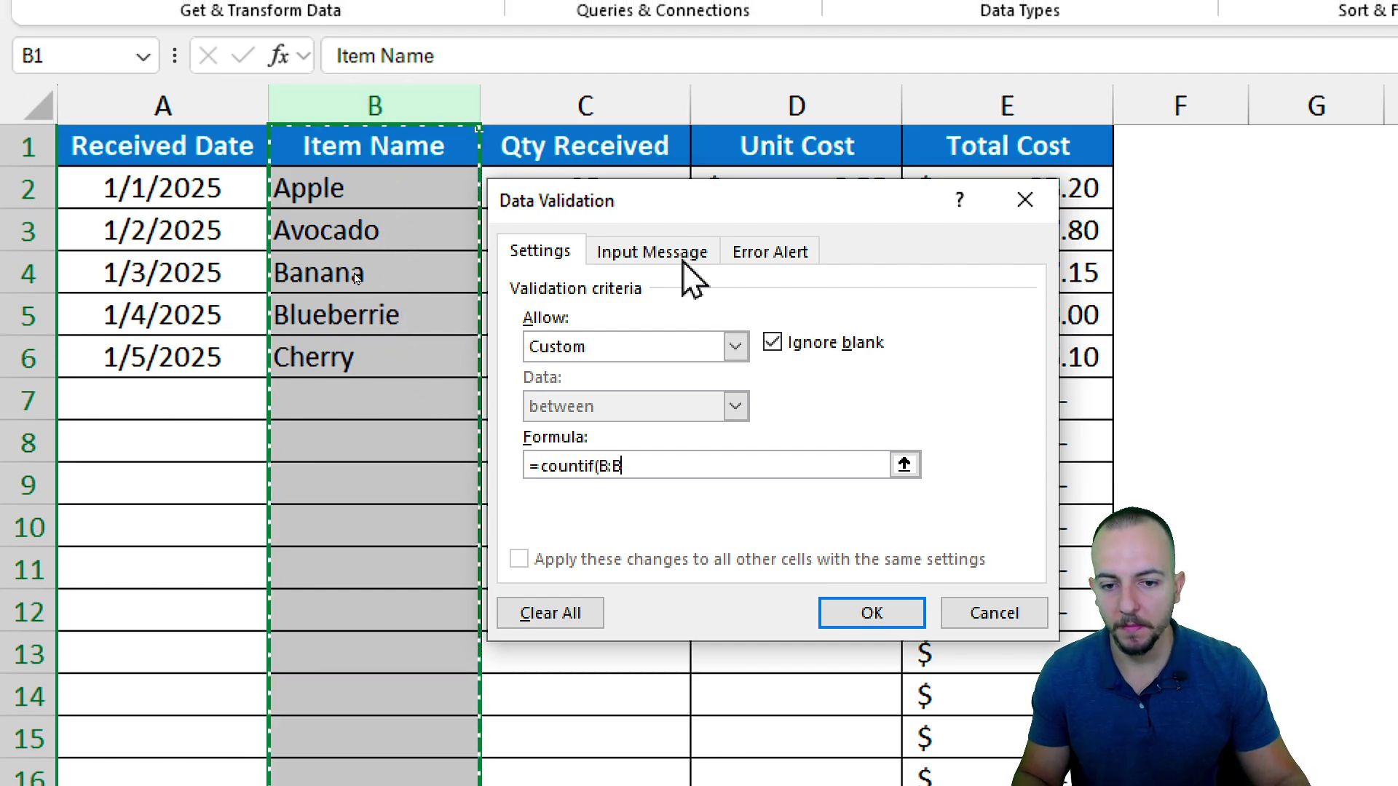
pyautogui.write(',')
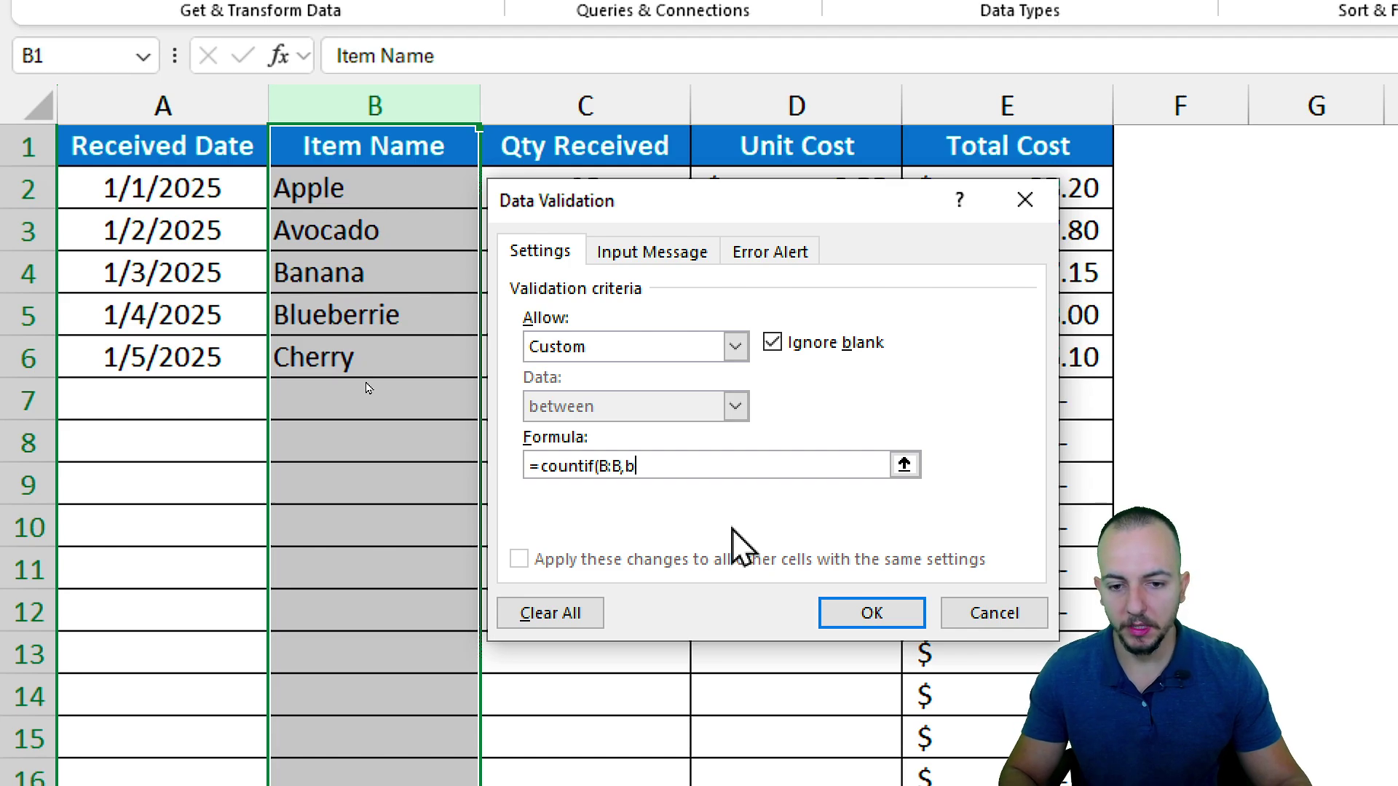
pyautogui.write('b1)=1')
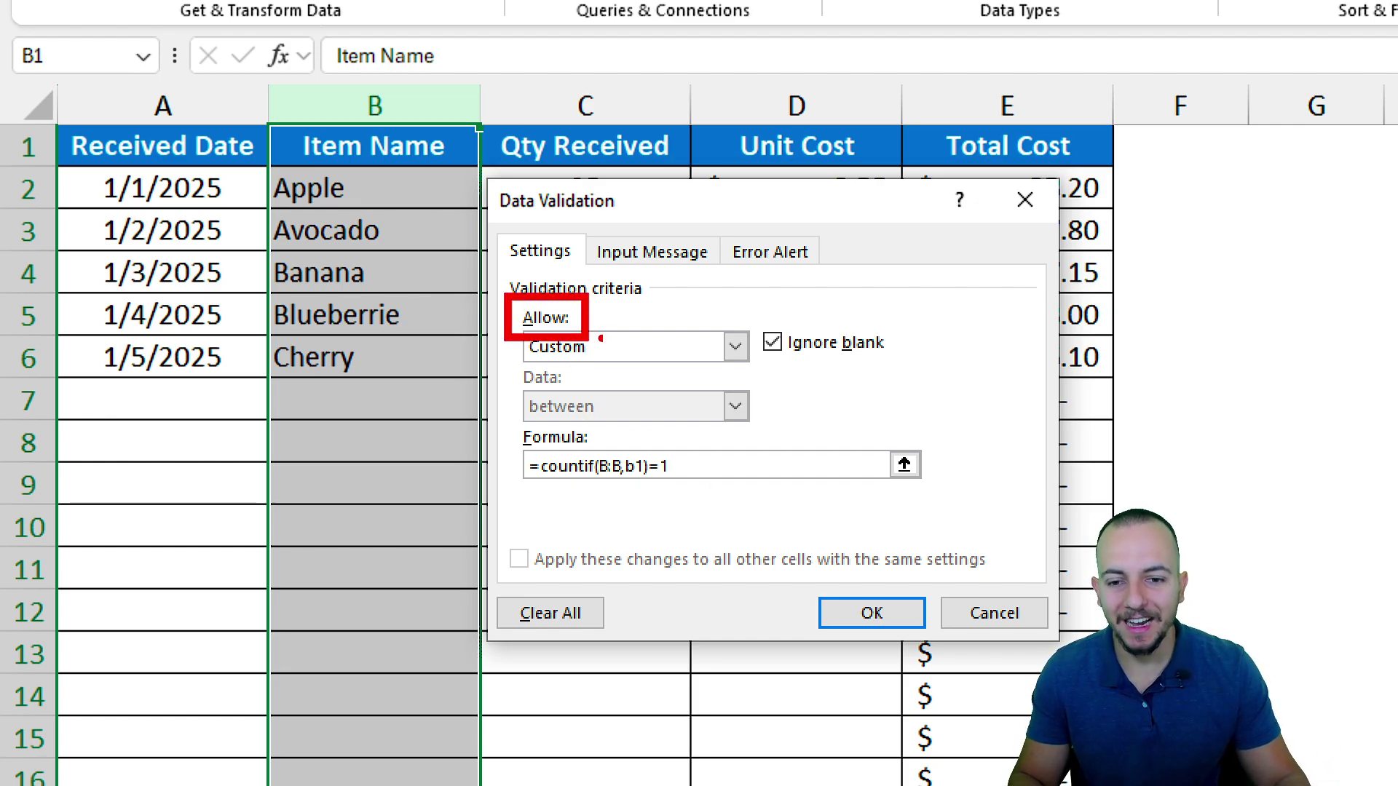
pyautogui.moveTo(504, 435); pyautogui.dragTo(794, 538)
pyautogui.press('Escape')
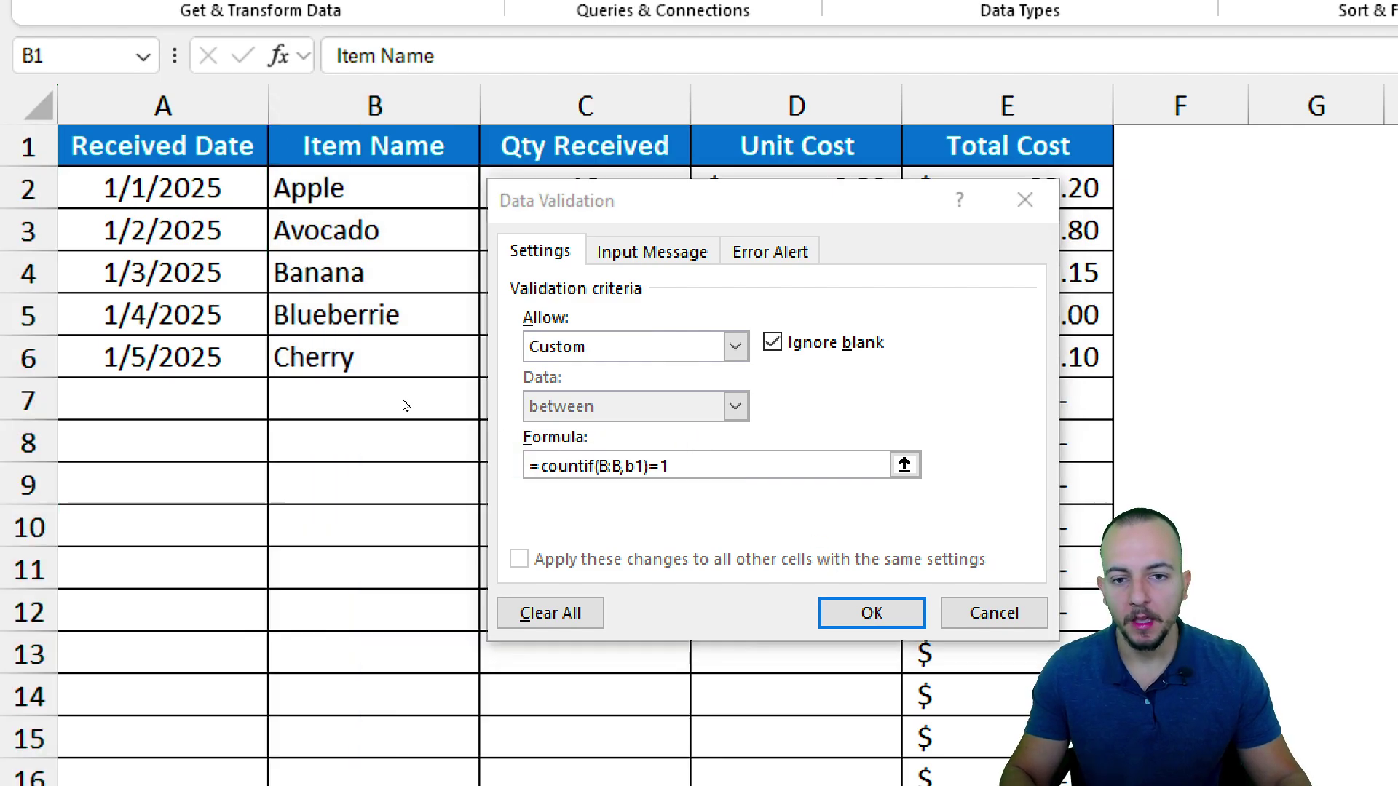
# - Set the validation input message to 'Enter the new product.'
pyautogui.click(675, 260)
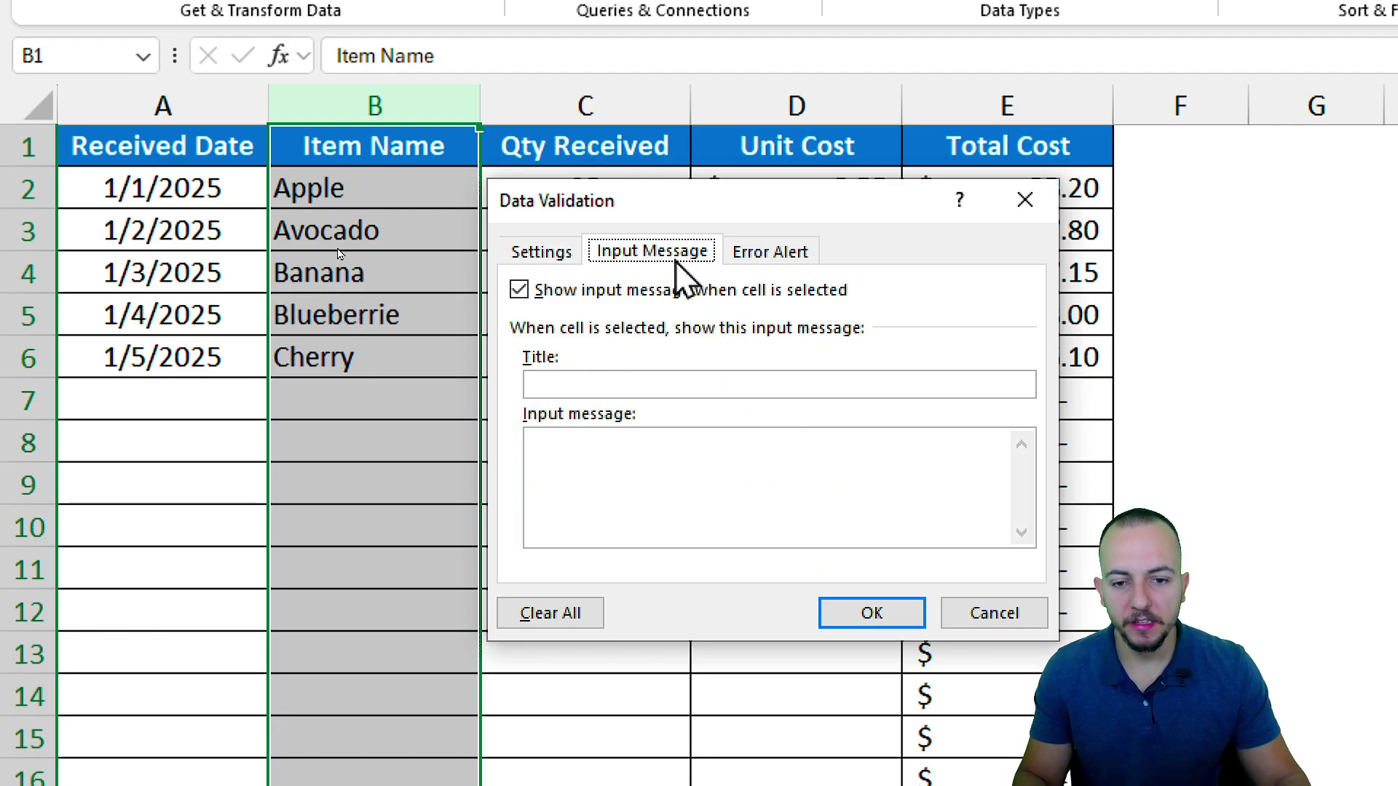
pyautogui.click(599, 445)
pyautogui.write('Enter t')
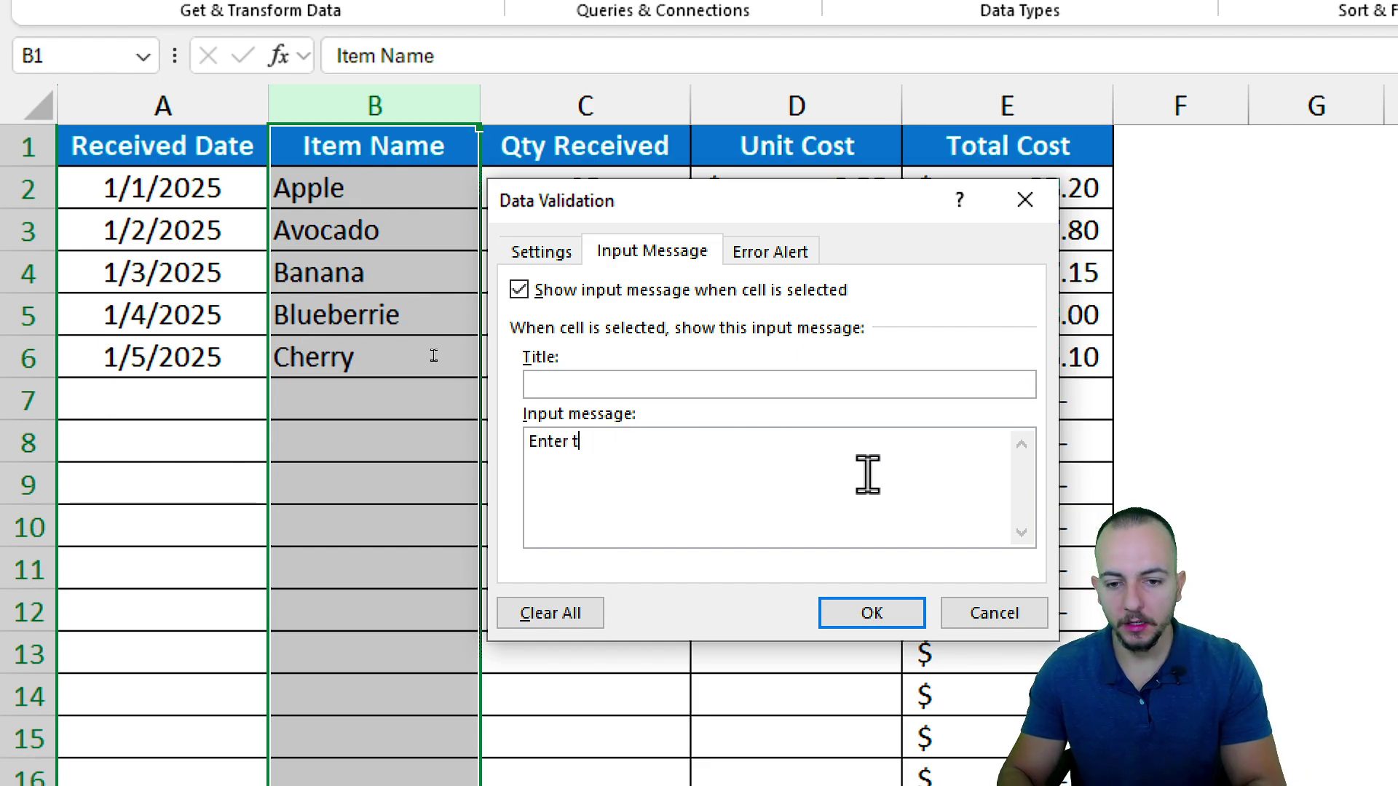
pyautogui.write('he new product.')
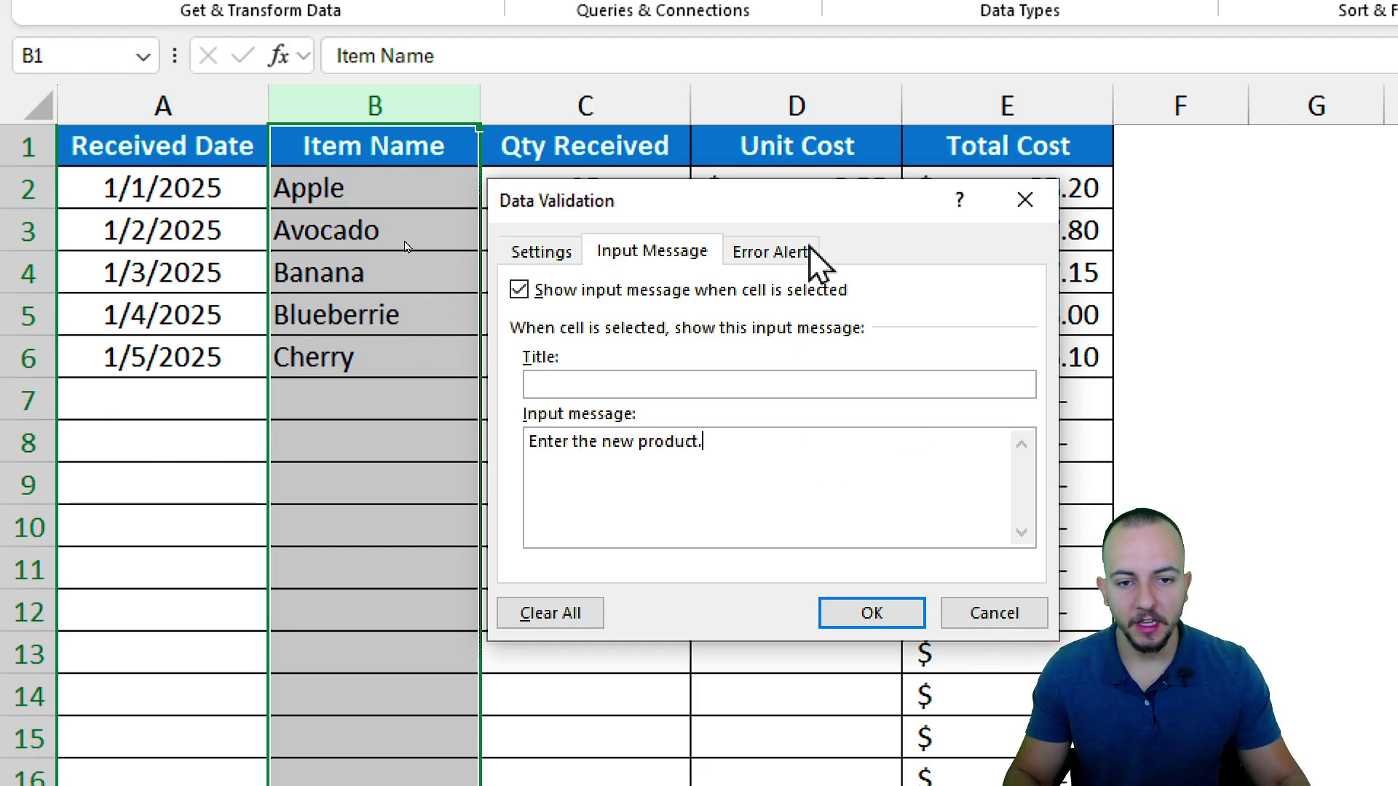
# - Paste the duplicate-product Stop error message and apply the validation to column B
pyautogui.click(801, 258)
pyautogui.click(853, 481)
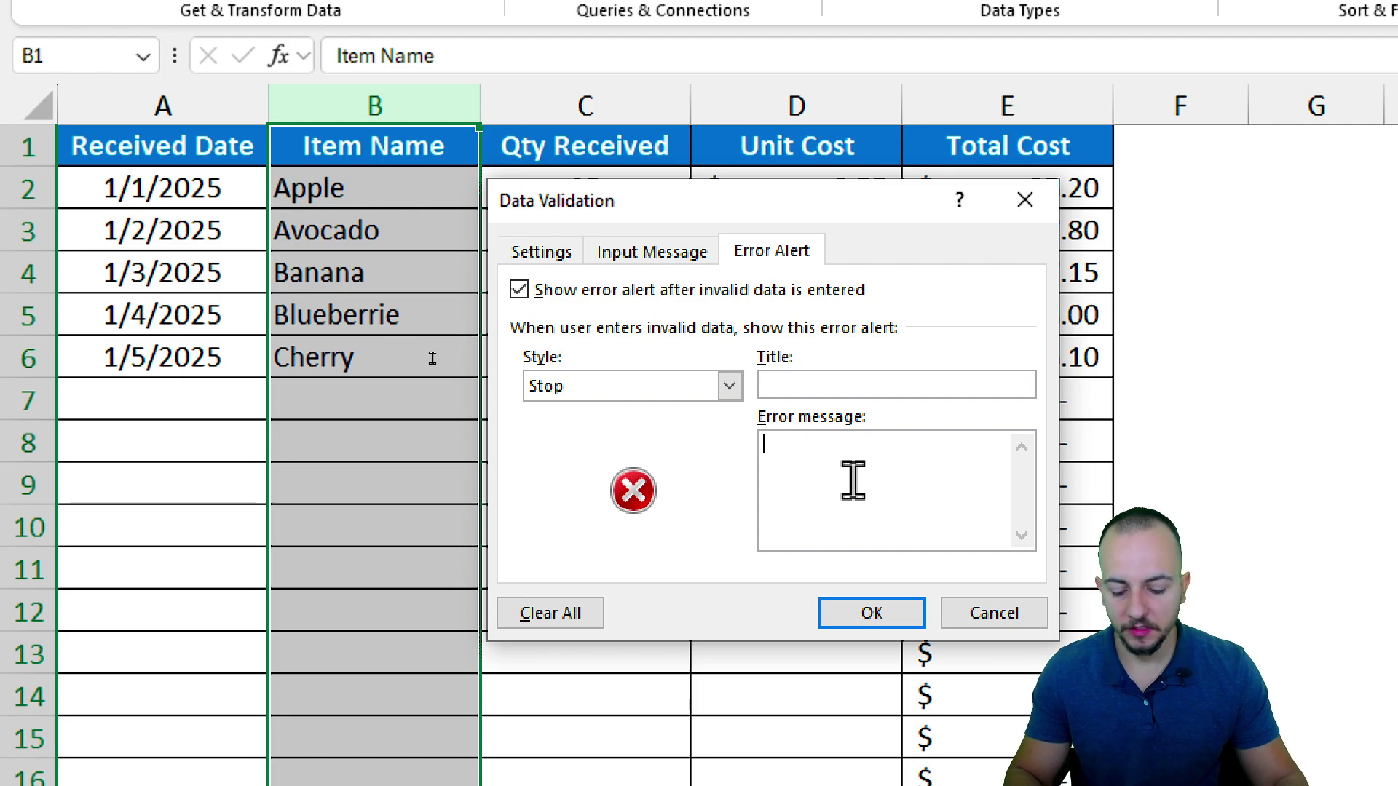
pyautogui.write('This product is already in the list, please update the existing one.')
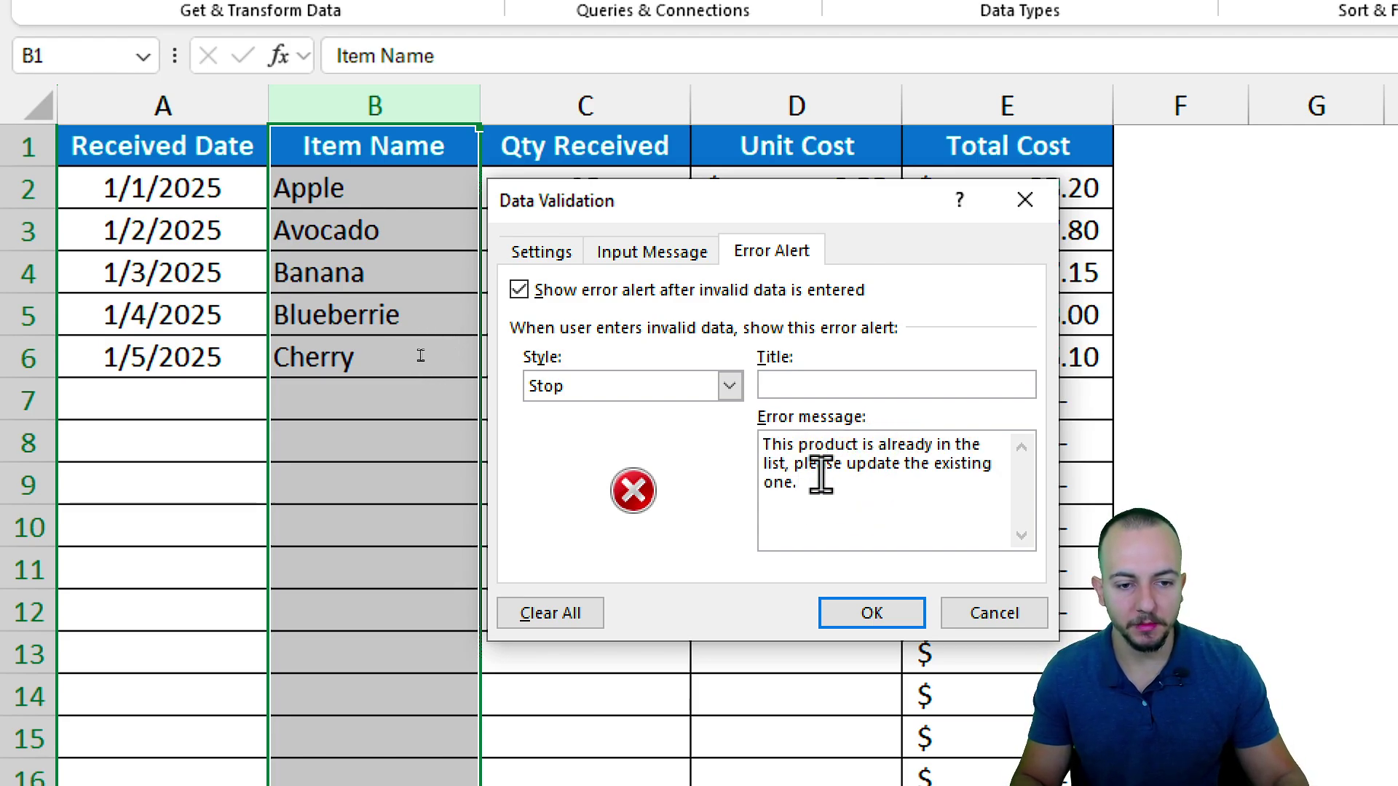
pyautogui.click(863, 614)
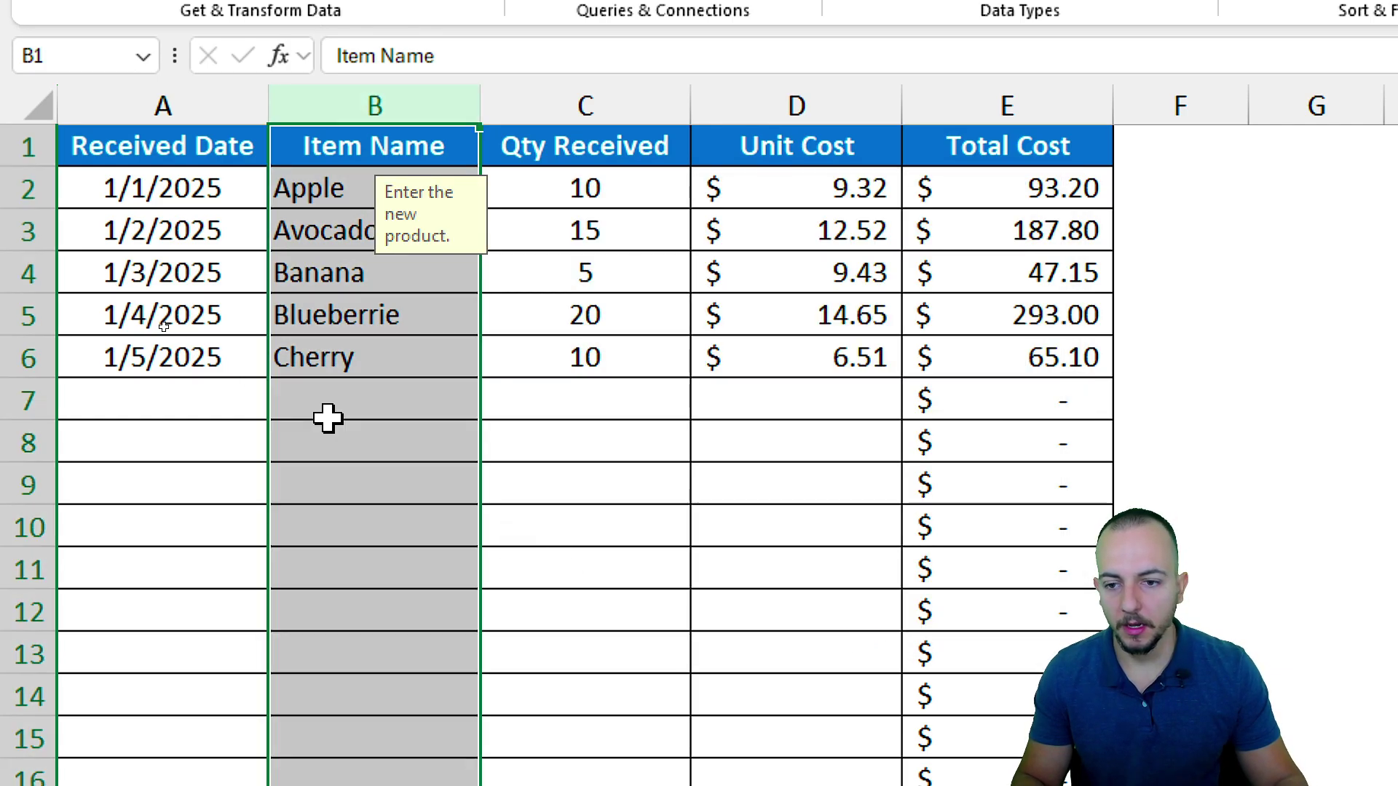
# - Check the 'Enter the new product.' prompt on cells B7 through B11
pyautogui.click(377, 446)
pyautogui.click(357, 410)
pyautogui.click(340, 437)
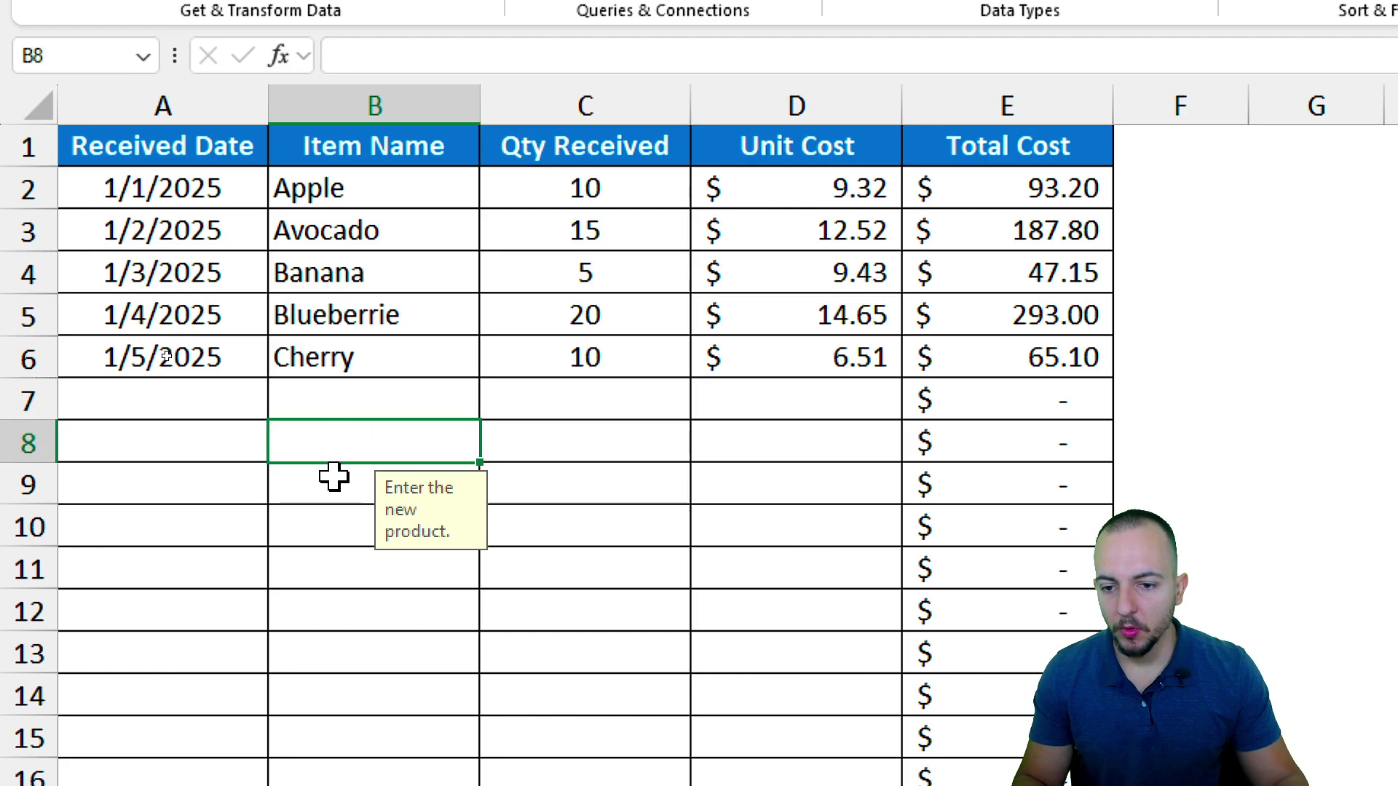
pyautogui.click(332, 477)
pyautogui.click(328, 559)
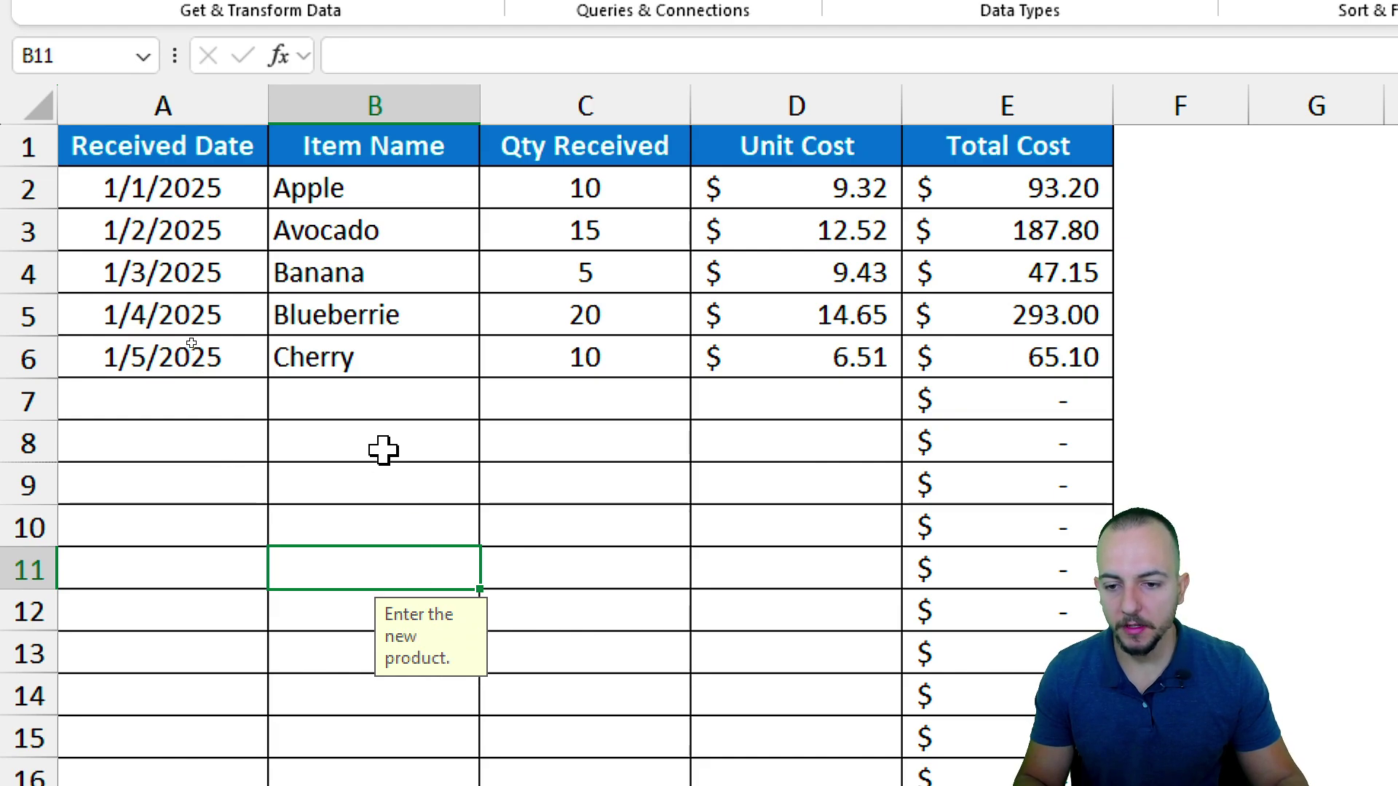
# - Enter Grape in B9, accepted by the rule, and select empty B8
pyautogui.click(366, 499)
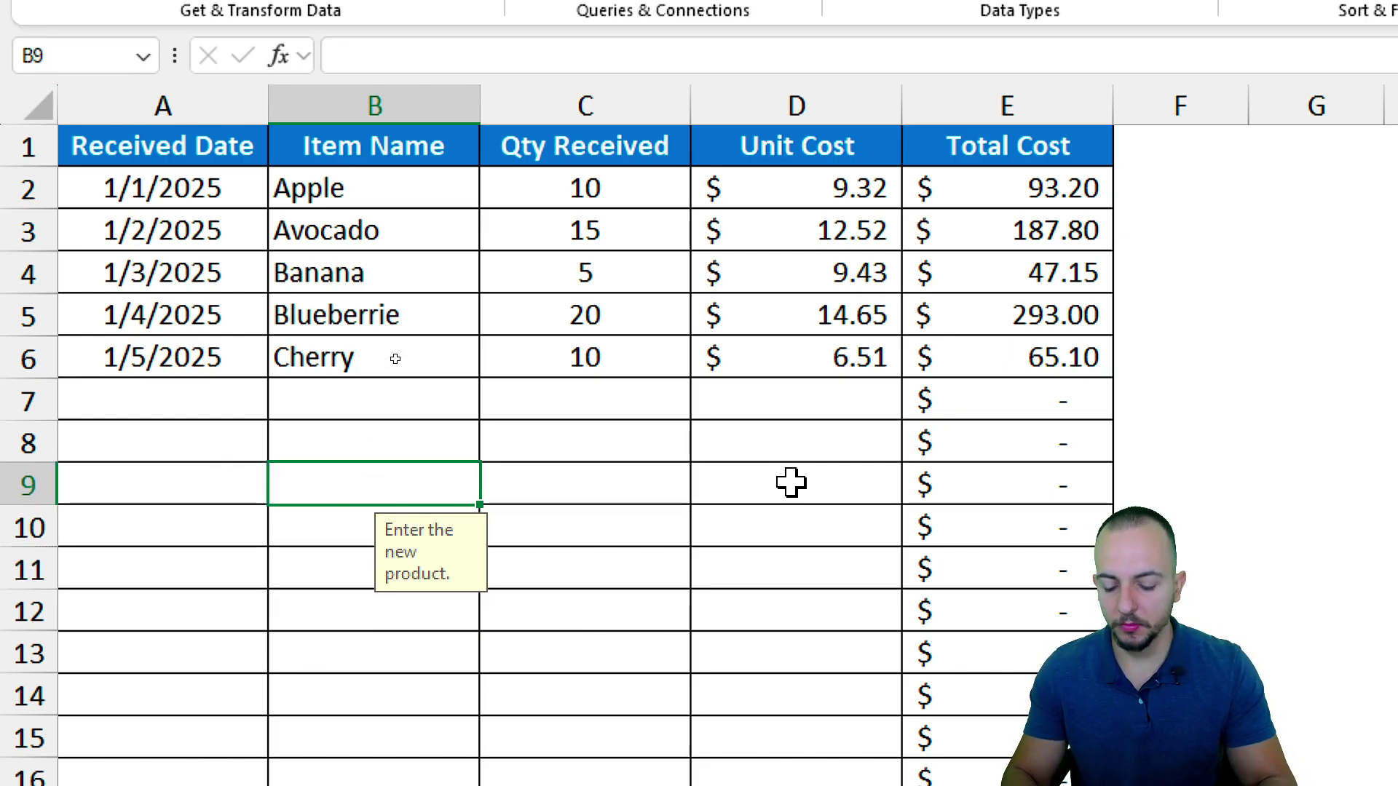
pyautogui.write('Grape')
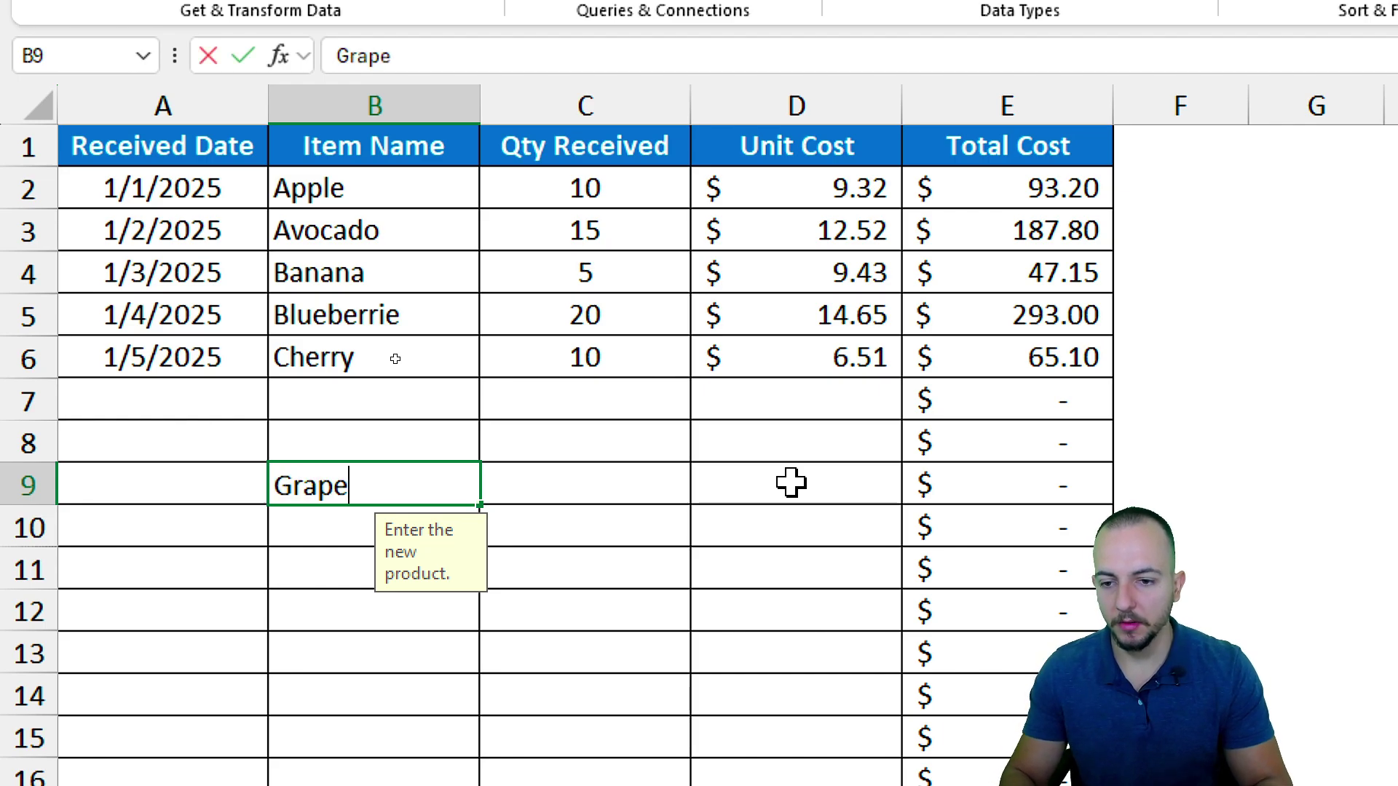
pyautogui.press('Return')
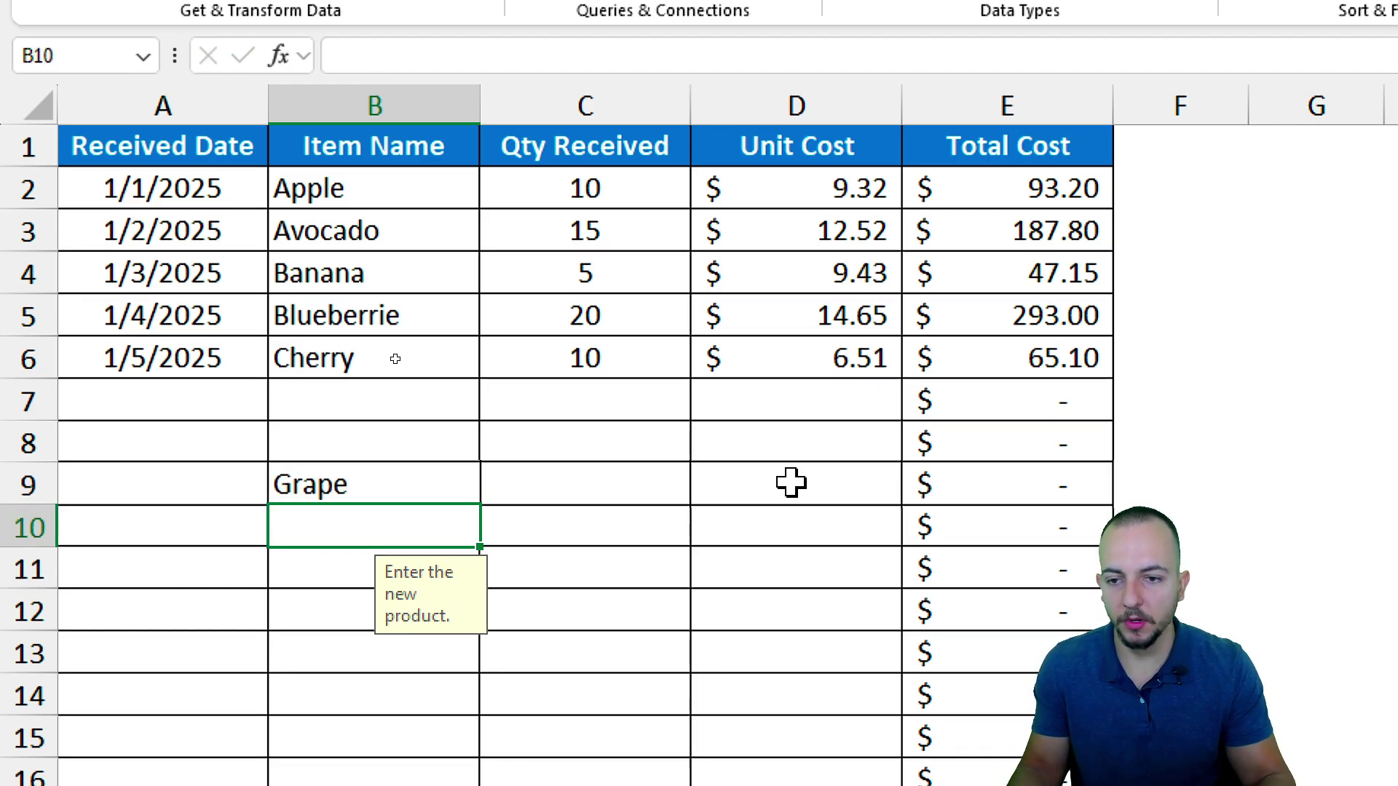
pyautogui.click(373, 441)
pyautogui.click(373, 399)
pyautogui.click(352, 549)
pyautogui.click(373, 446)
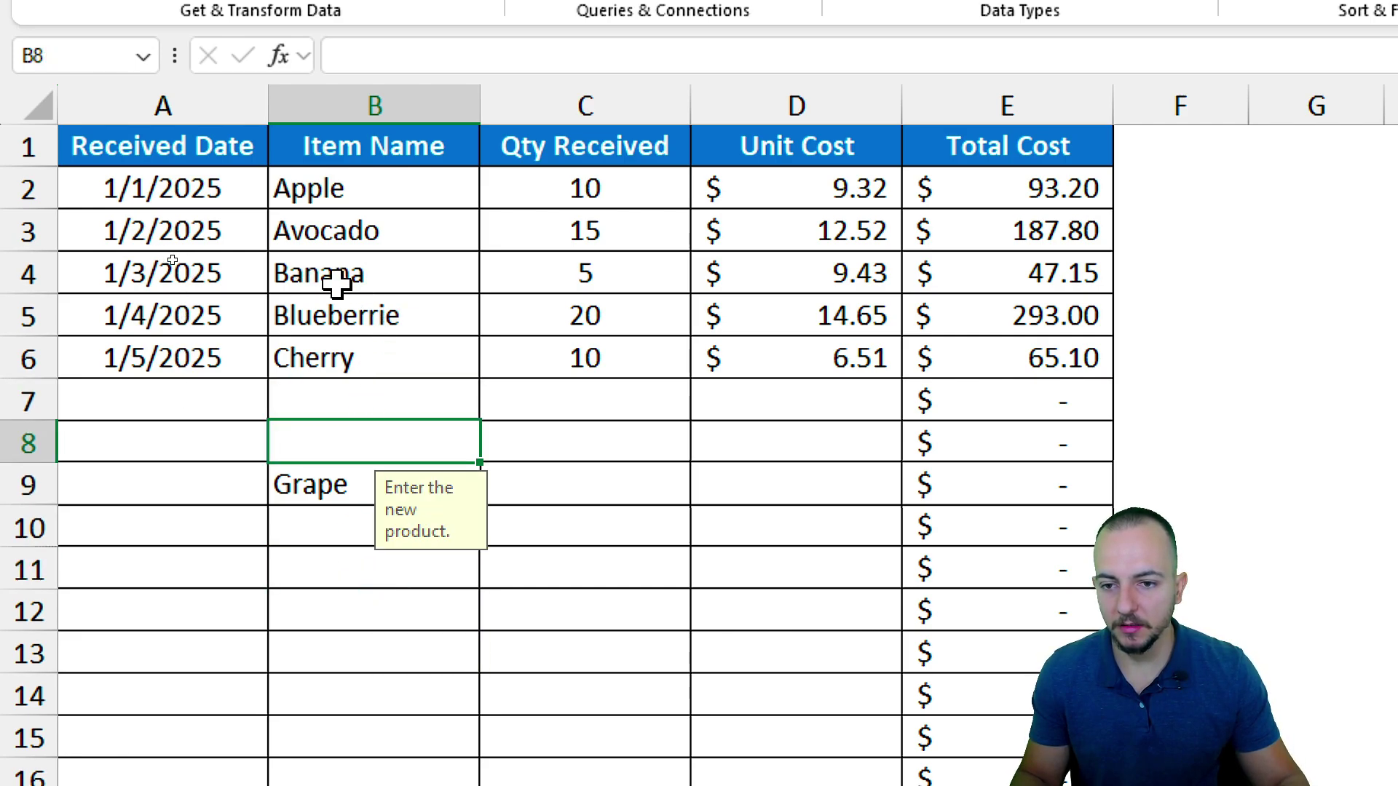
# - Enter Banana in B8, see the duplicate rejected, and retry the entry
pyautogui.write('Banana')
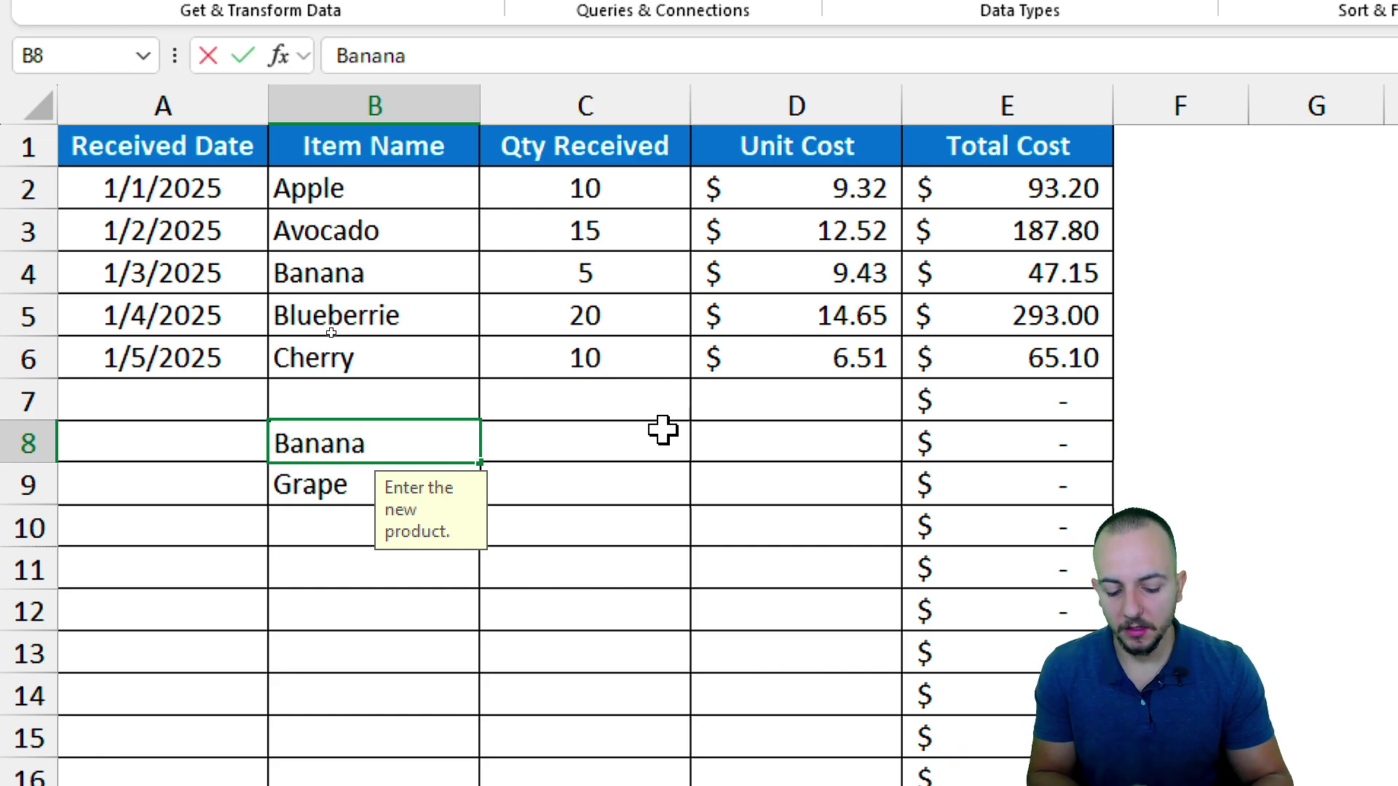
pyautogui.press('Return')
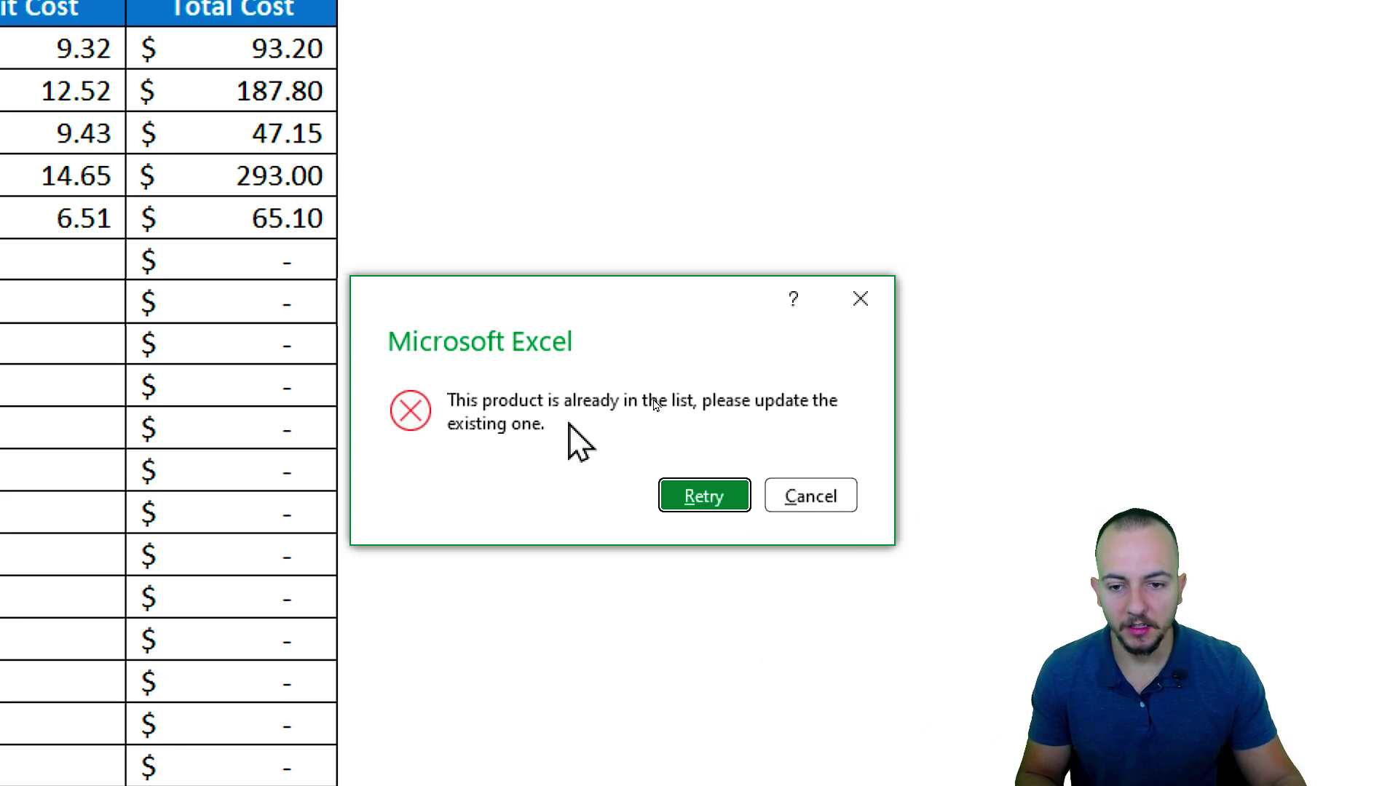
pyautogui.click(710, 501)
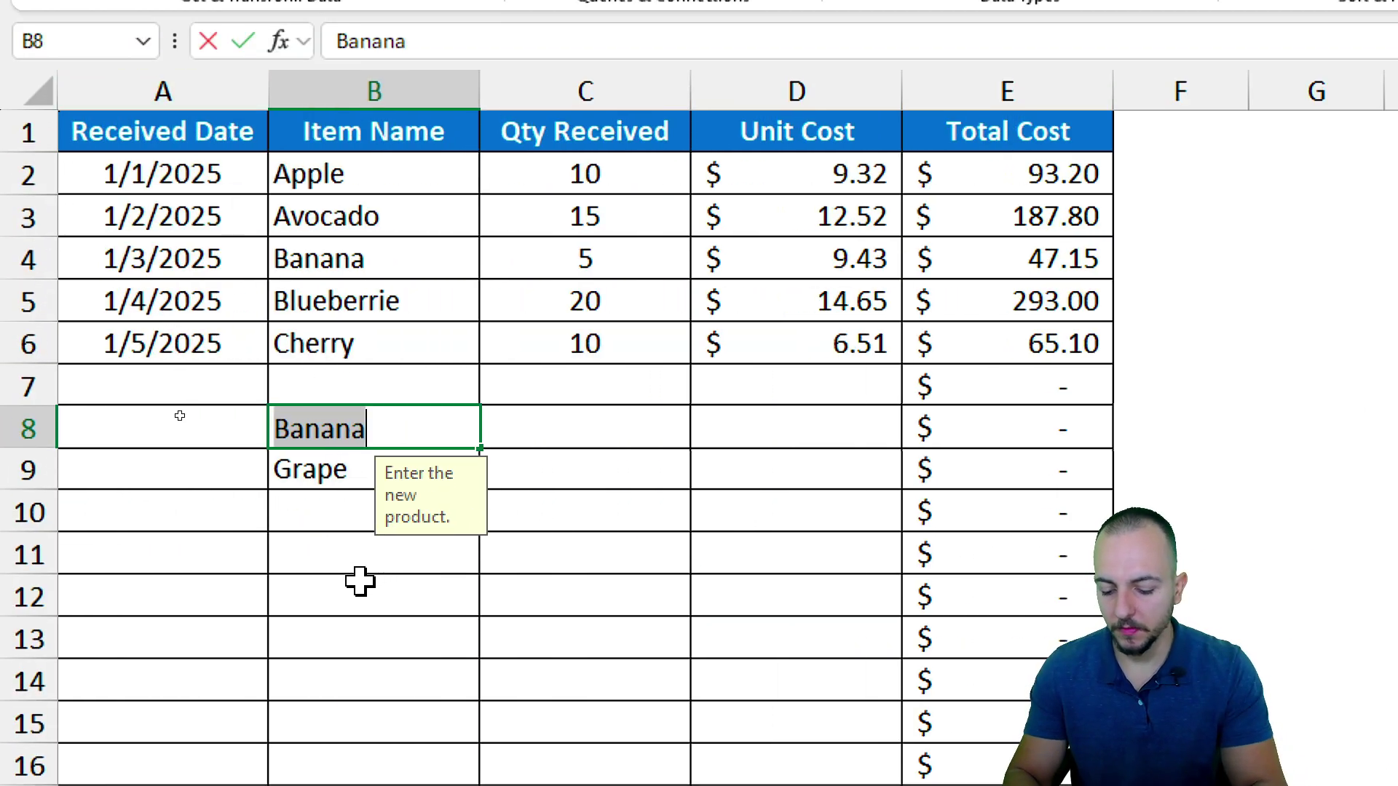
# - Put 'Item 123' in B8 instead, accepted by the duplicate rule
pyautogui.write('Item 123')
pyautogui.press('Return')
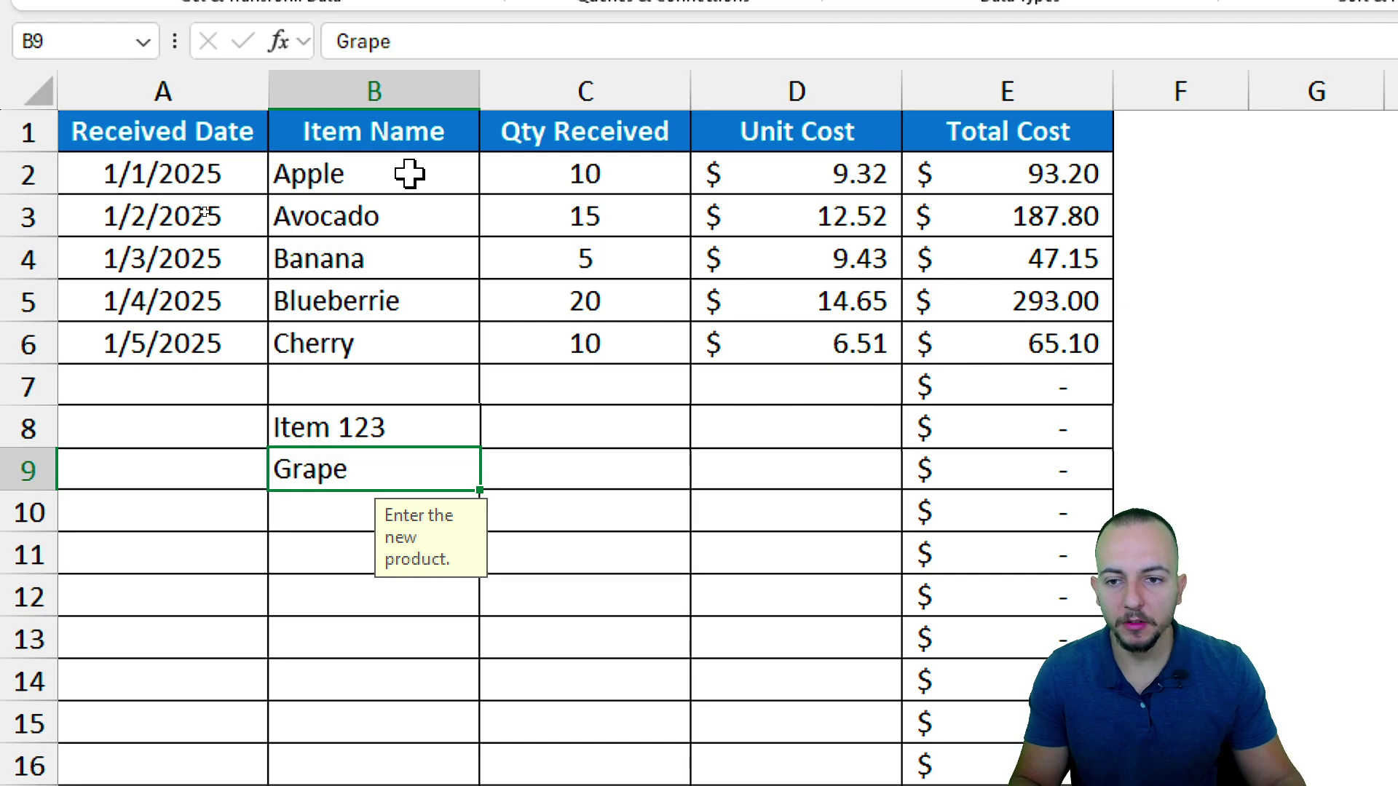
pyautogui.moveTo(410, 174); pyautogui.dragTo(350, 600)
pyautogui.click(393, 415)
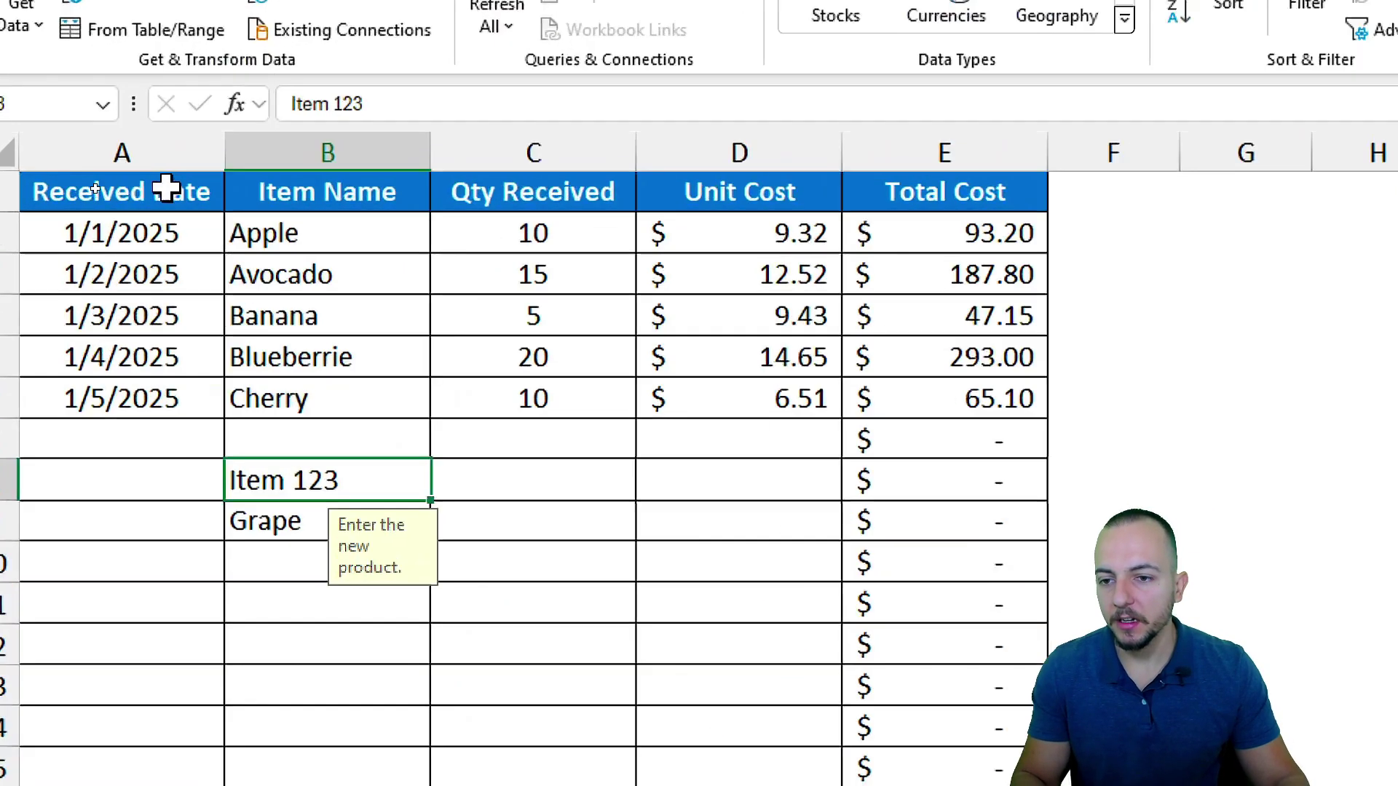
# - Set column B's validation to allow Any value, removing the duplicate rule
pyautogui.click(219, 169)
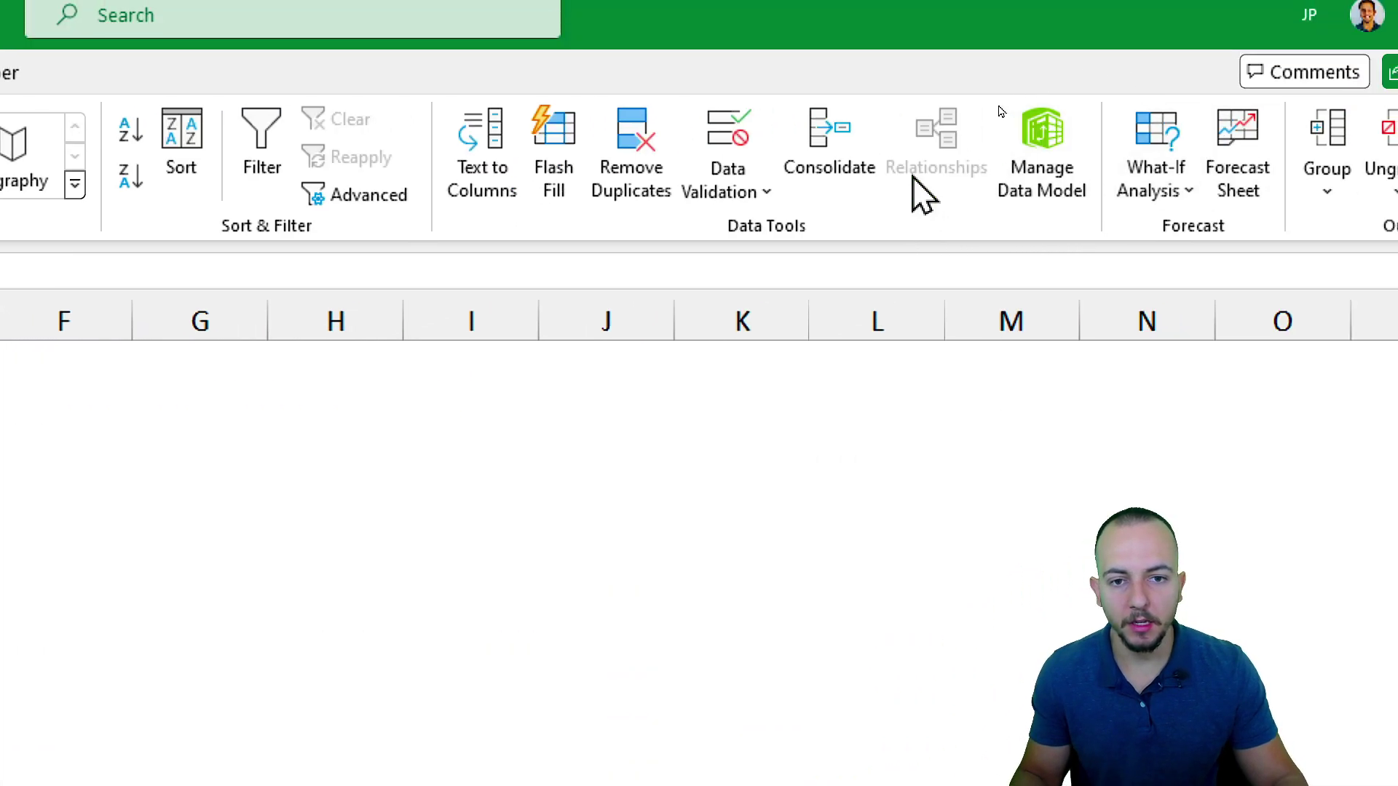
pyautogui.click(751, 199)
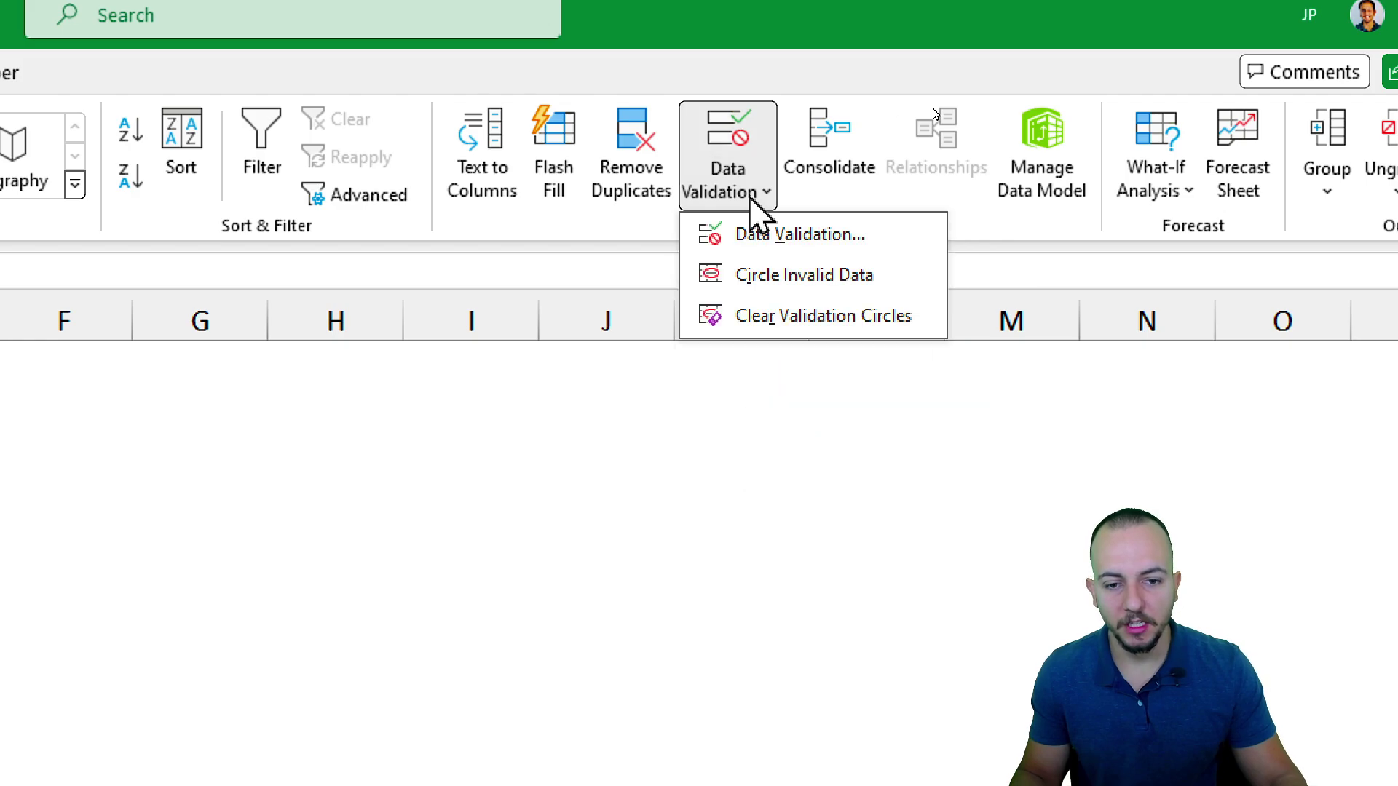
pyautogui.click(793, 240)
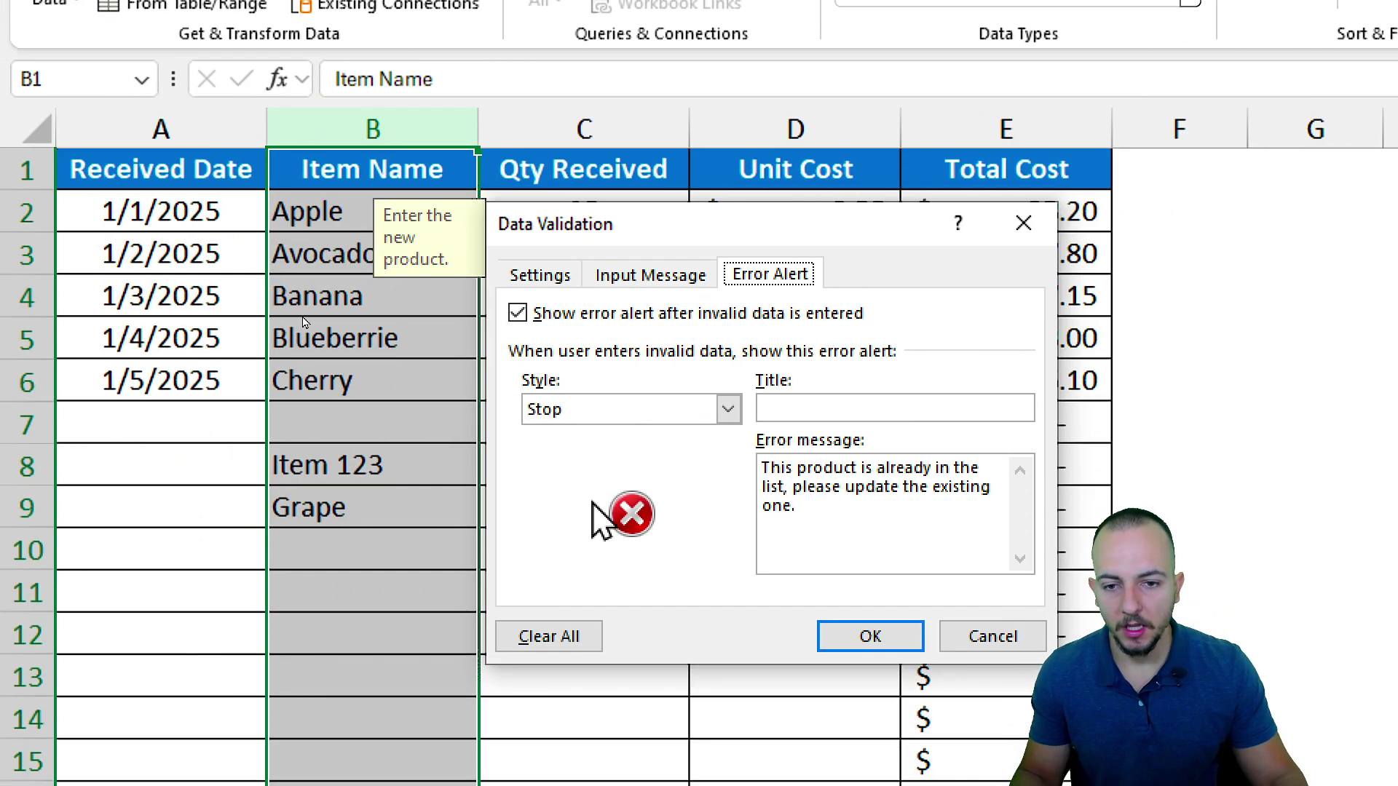
pyautogui.click(542, 275)
pyautogui.click(612, 372)
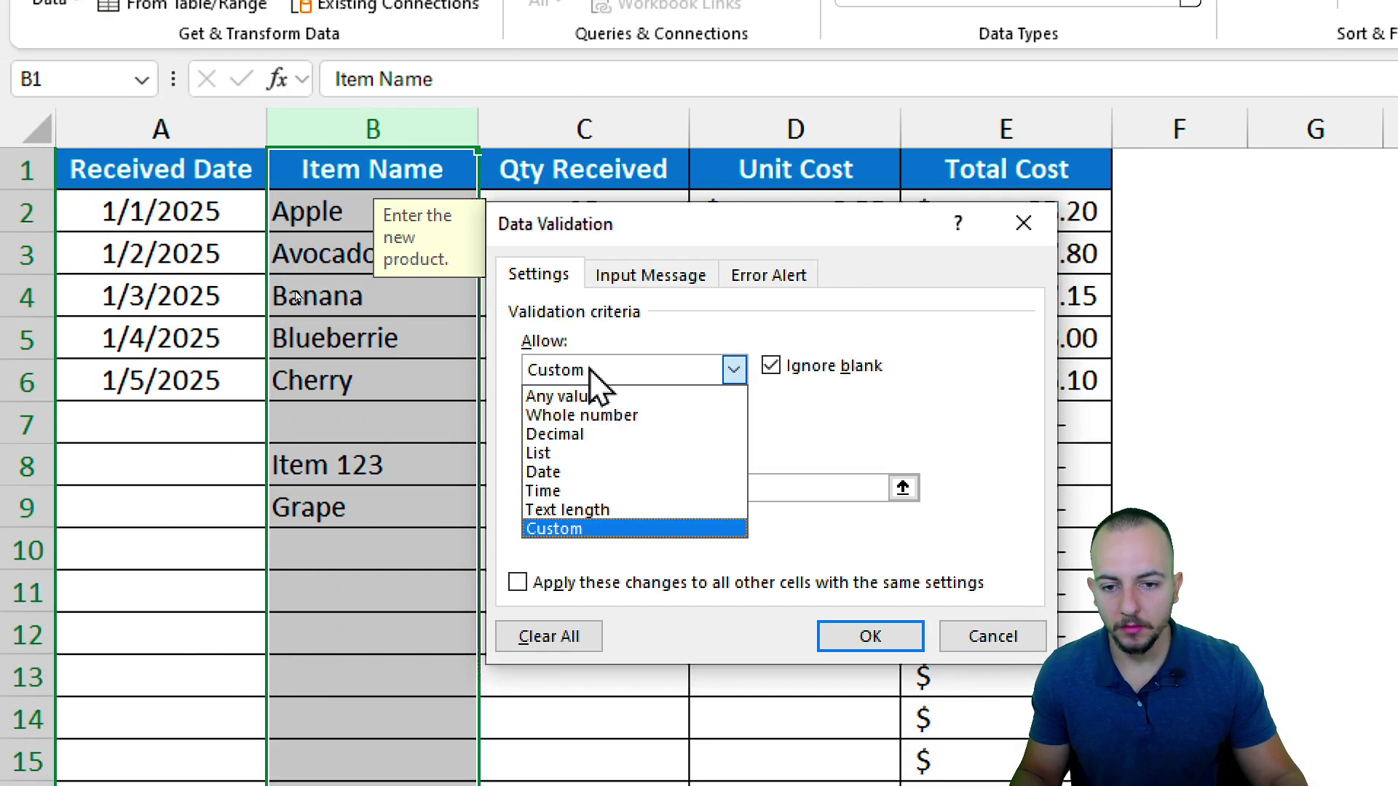
pyautogui.click(615, 399)
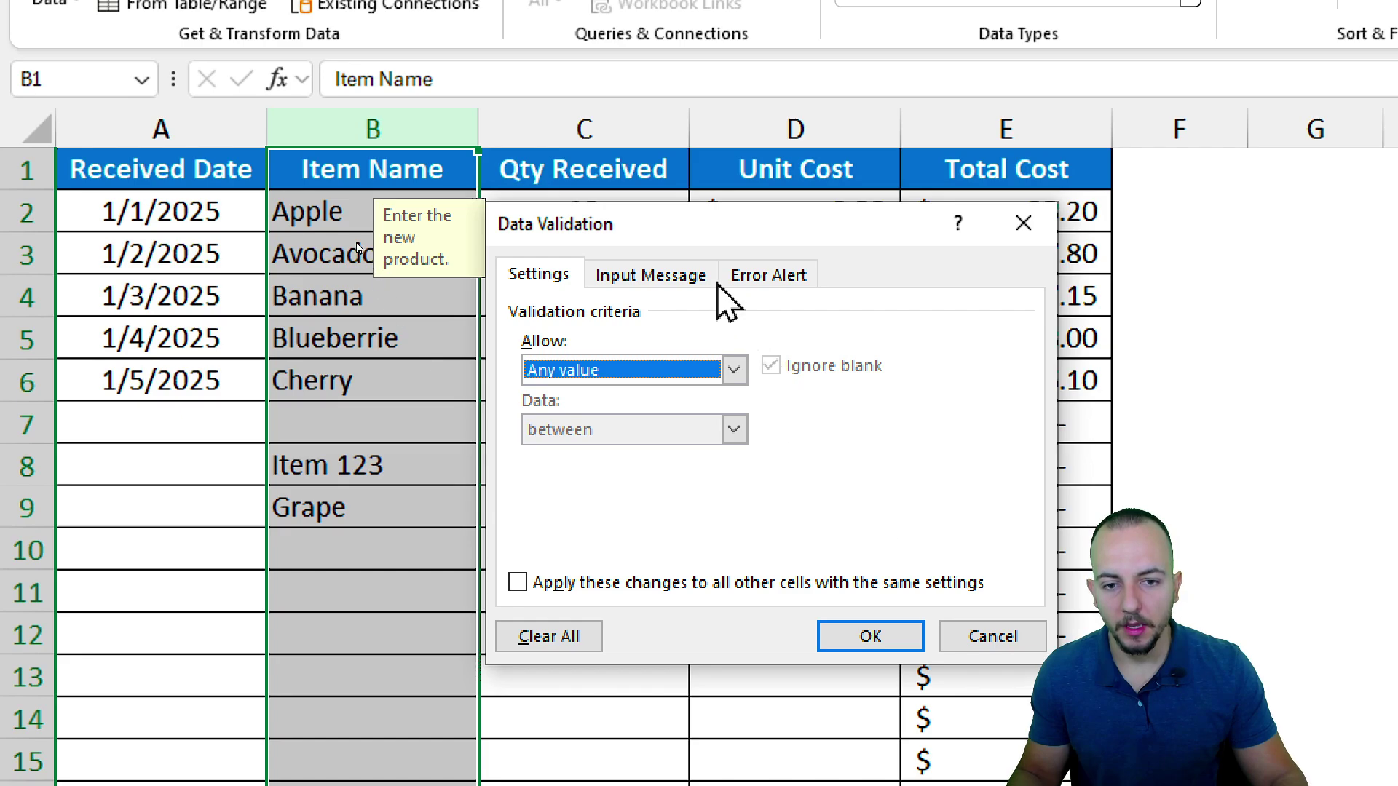
# - Clear the input message and error alert text and confirm, leaving B7 selected
pyautogui.click(693, 276)
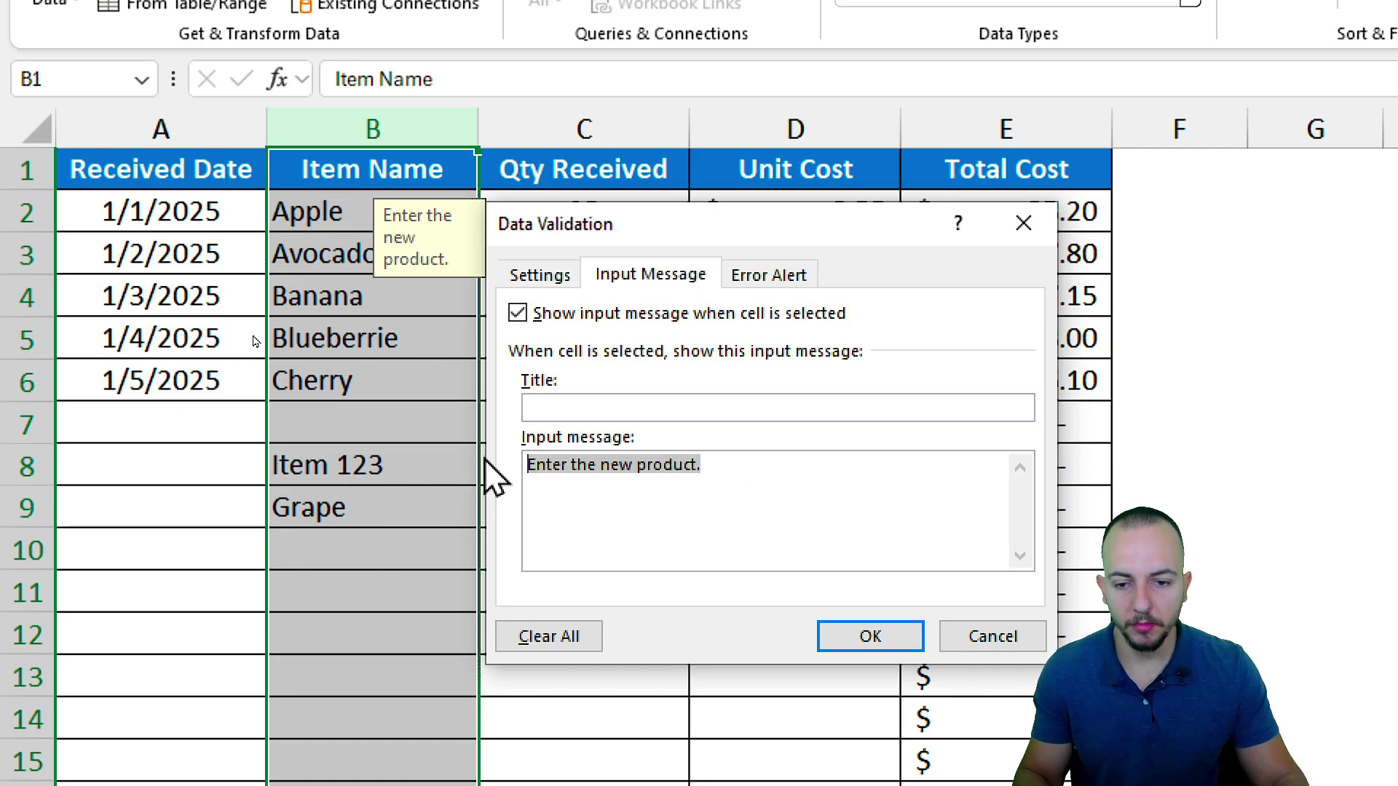
pyautogui.press('Delete')
pyautogui.click(766, 275)
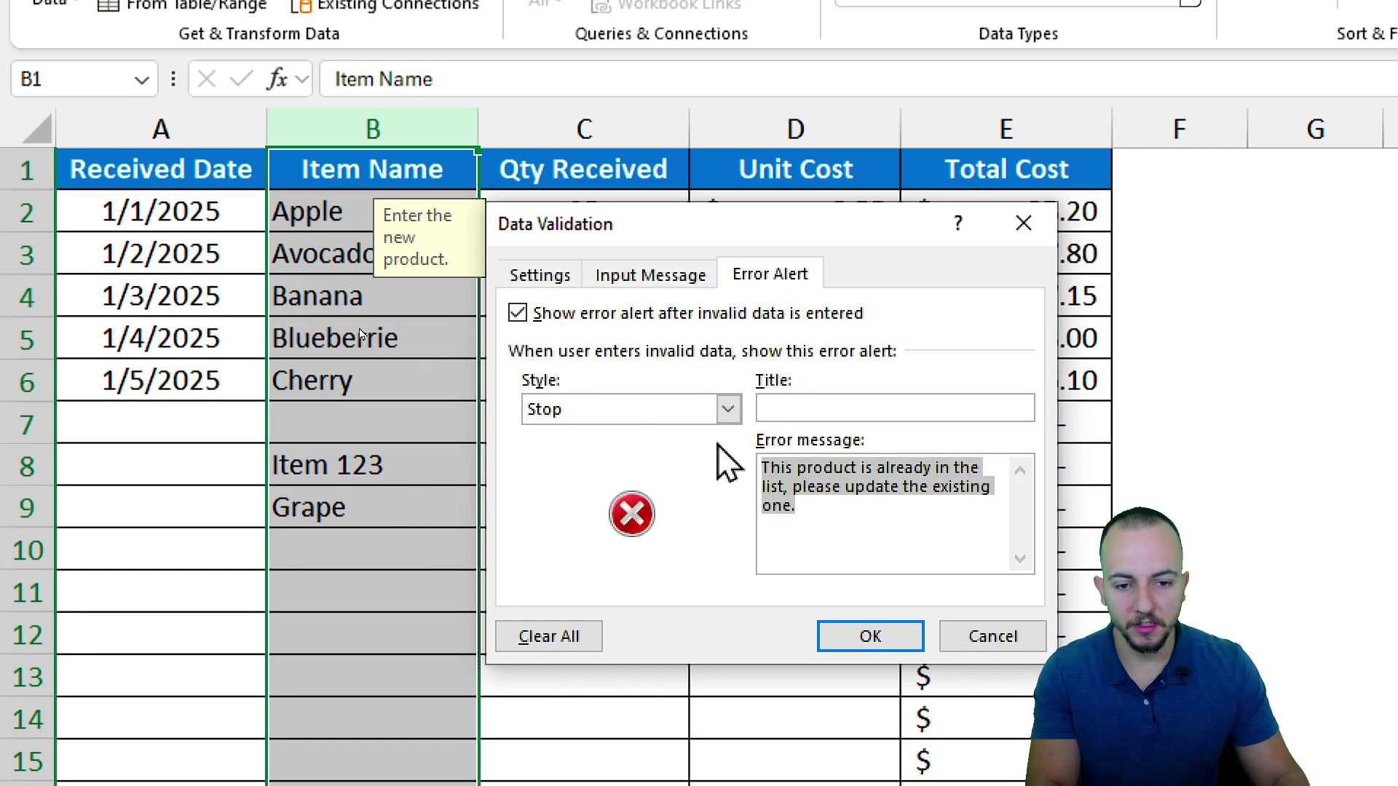
pyautogui.press('Delete')
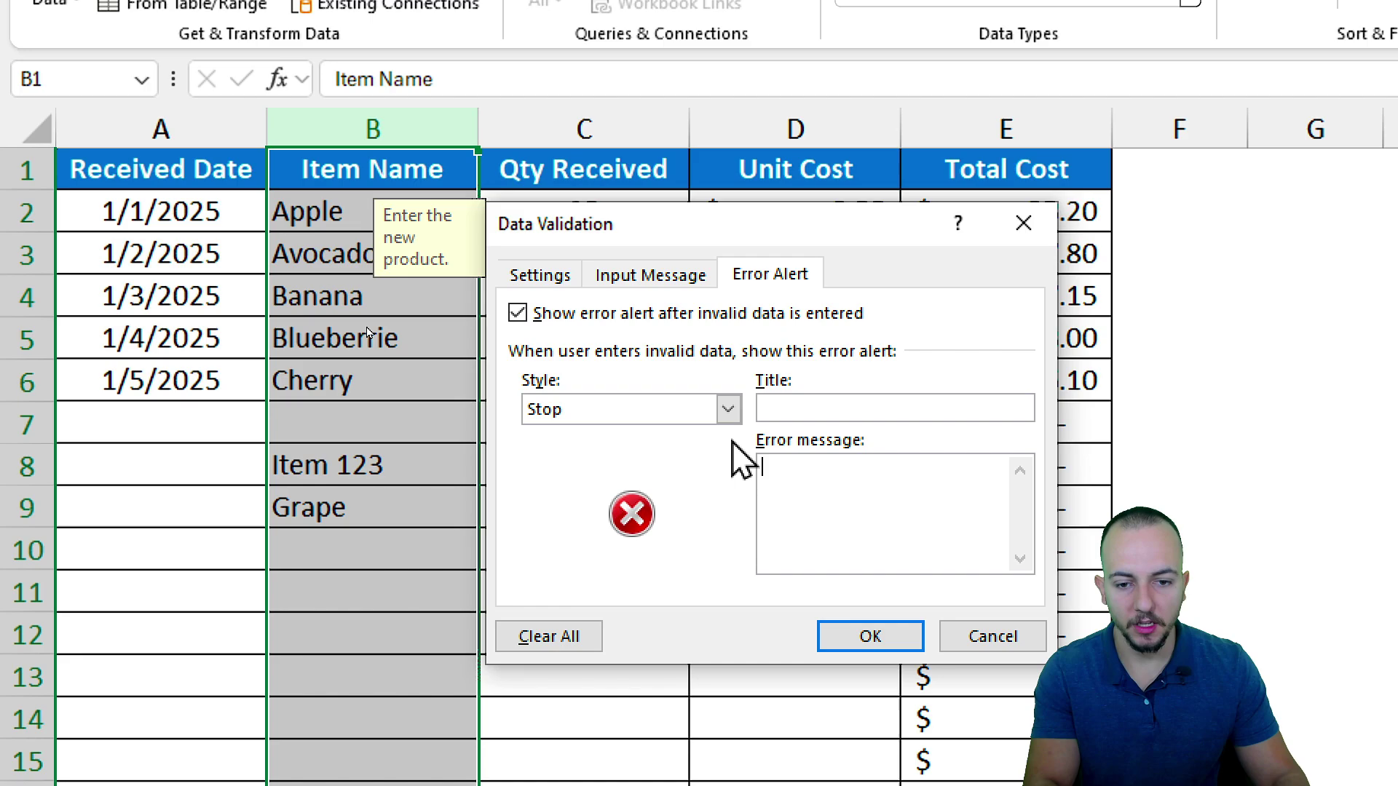
pyautogui.click(844, 640)
pyautogui.click(365, 468)
pyautogui.click(368, 582)
pyautogui.click(373, 430)
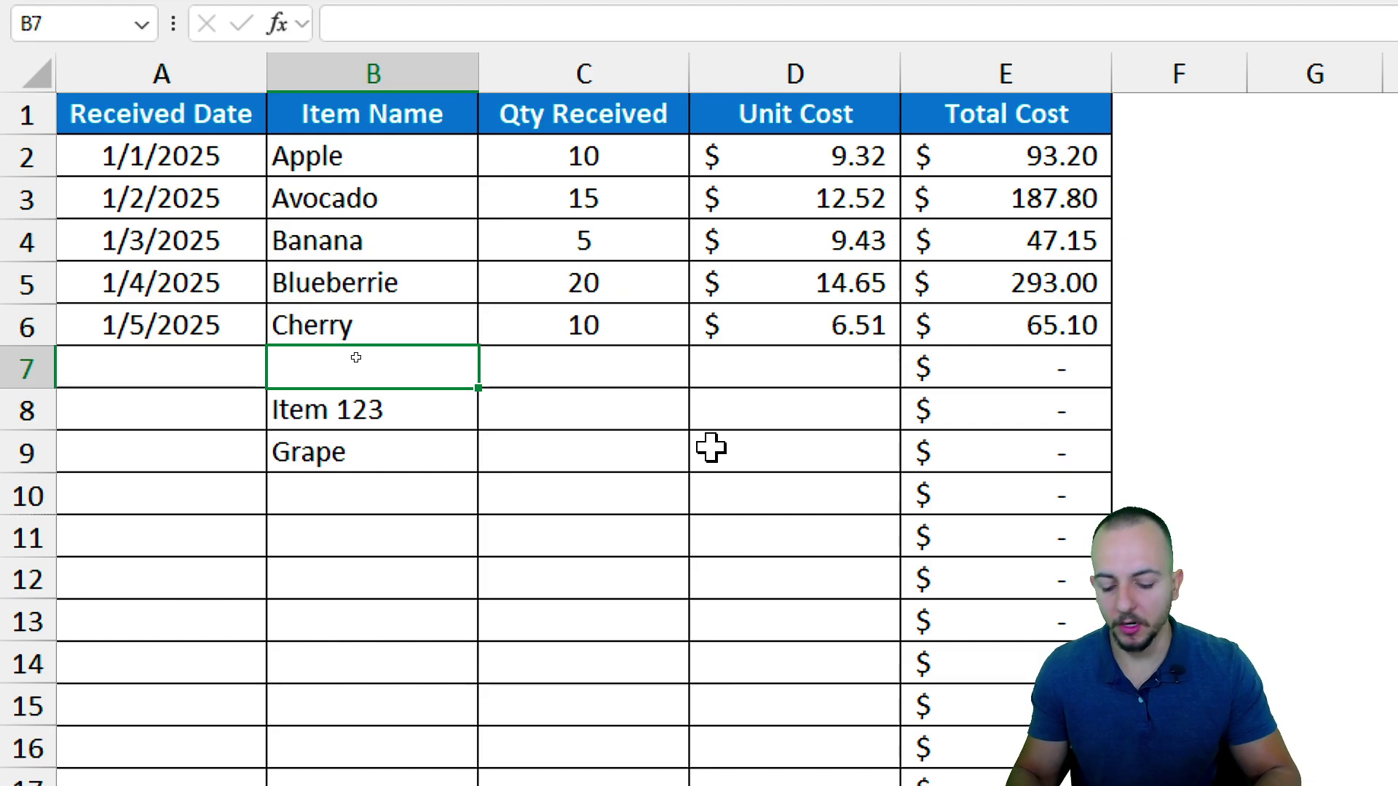
# - Enter Banana in cells B7 through B11, then select column B
pyautogui.write('Banana')
pyautogui.press('Return')
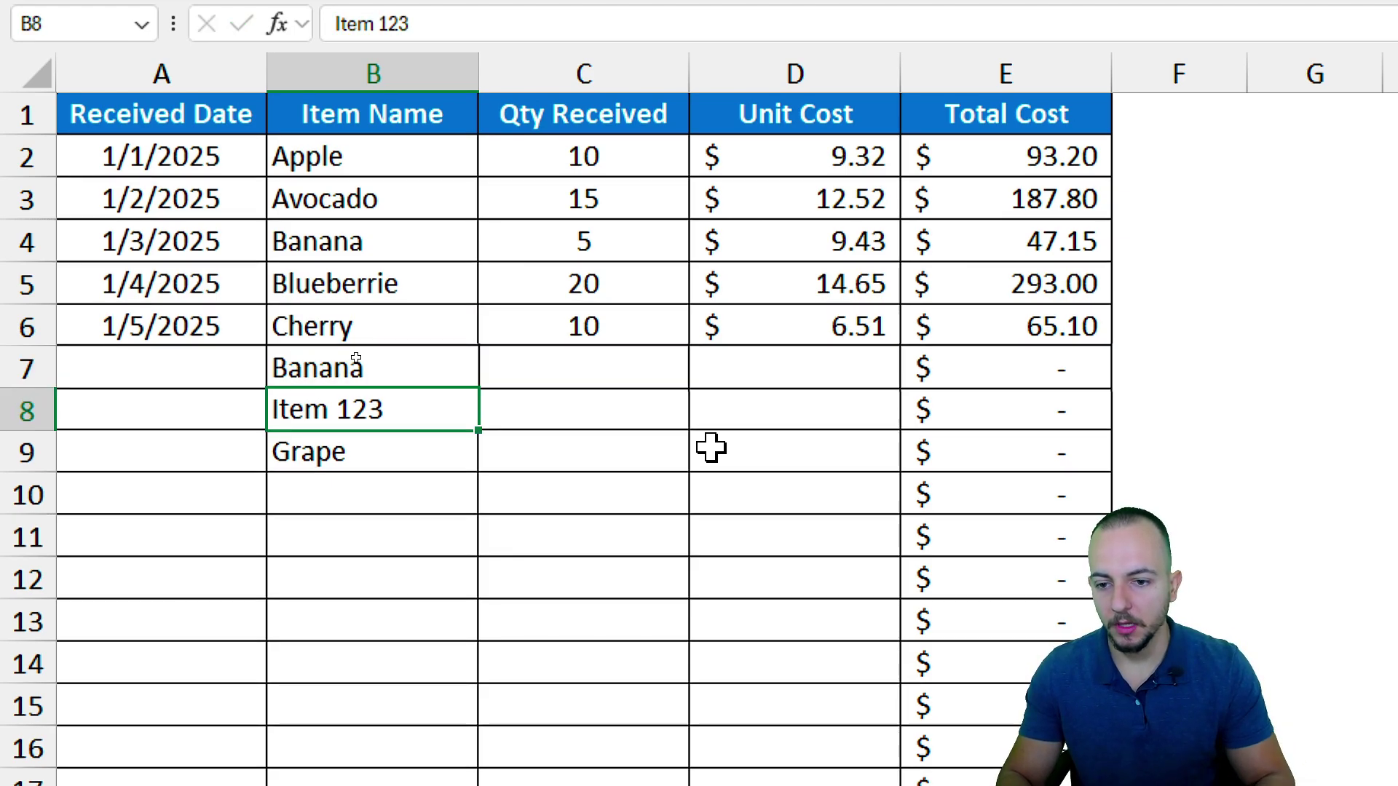
pyautogui.write('Banana')
pyautogui.press('Return')
pyautogui.write('Banana')
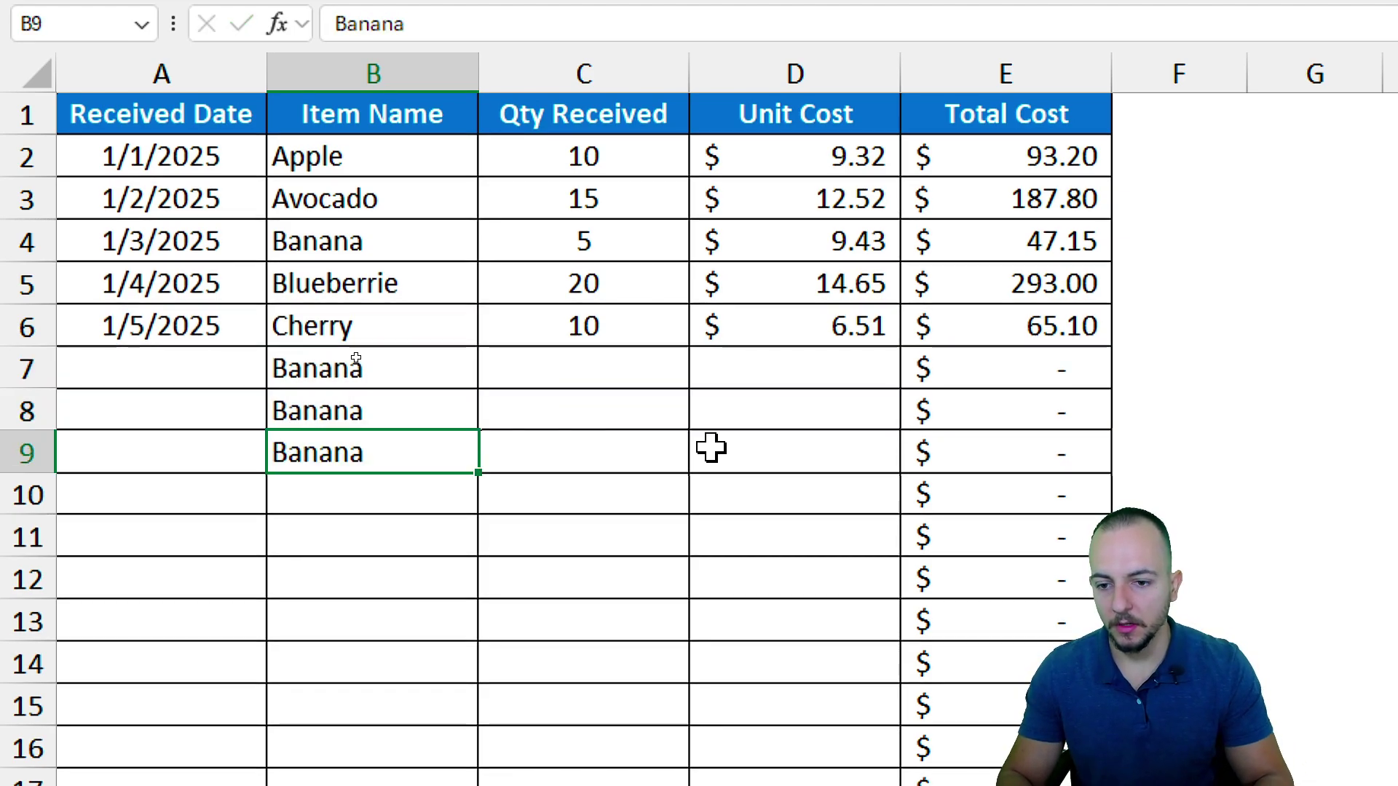
pyautogui.press('Return')
pyautogui.write('Banana')
pyautogui.press('Return')
pyautogui.hotkey('ctrl', 'd')
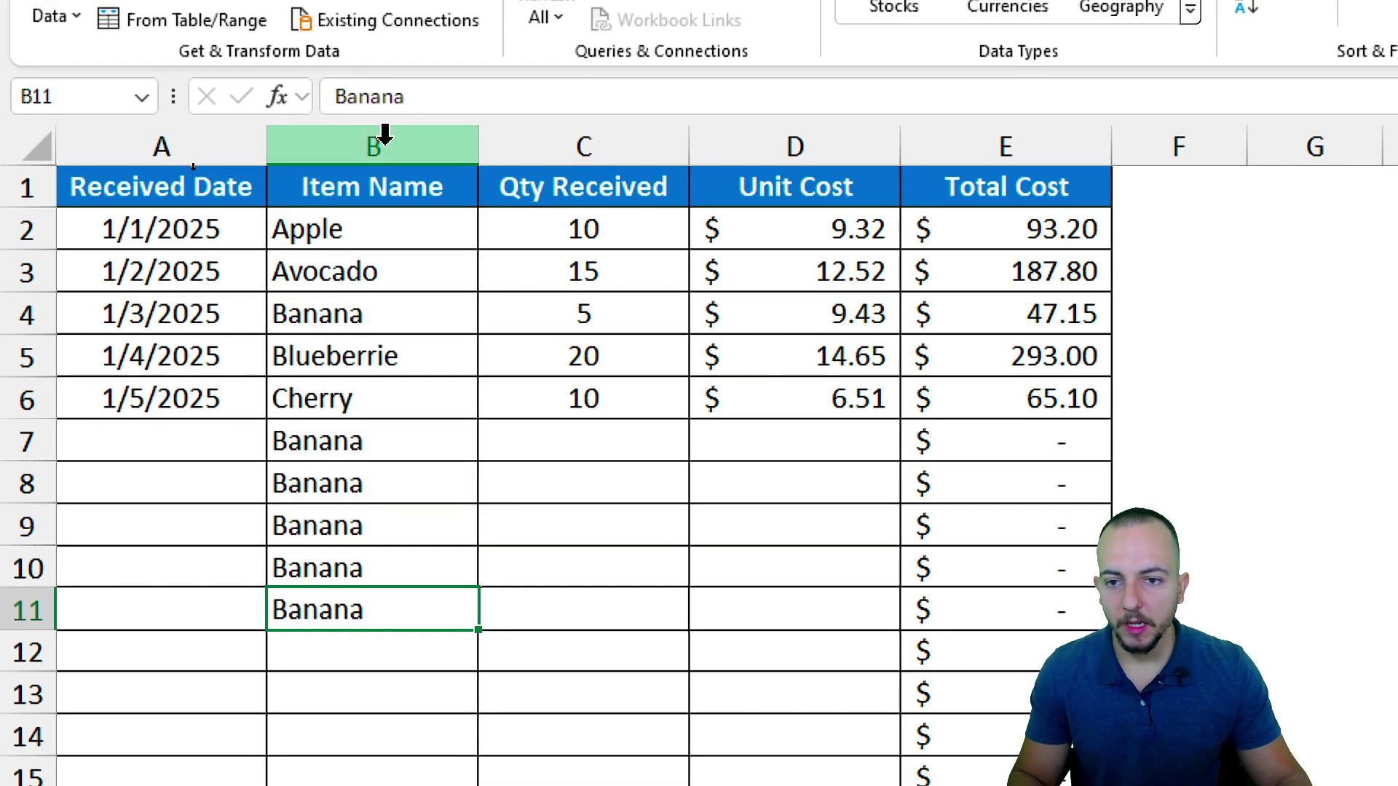
pyautogui.click(385, 135)
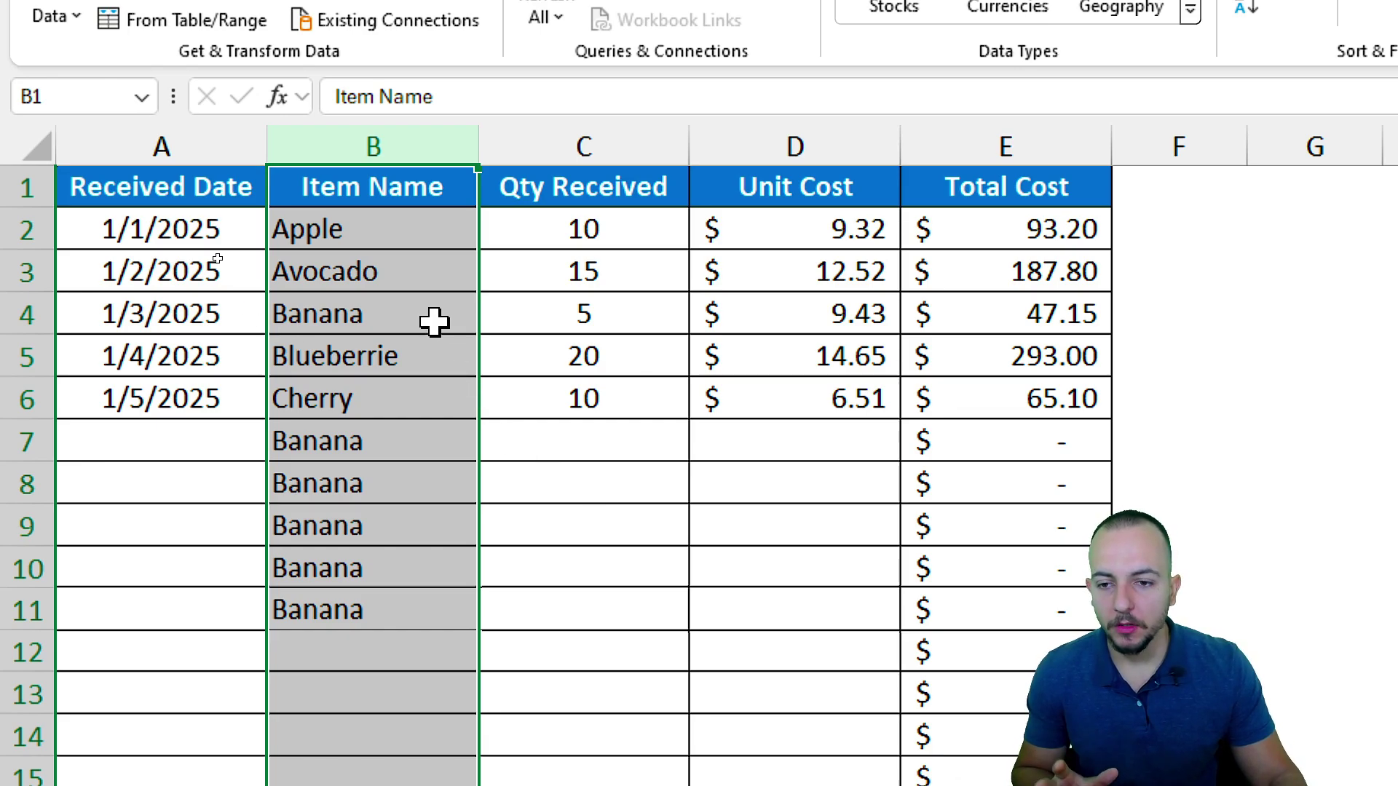
# - With column B selected, bring up the Highlight Cells Rules list under Conditional Formatting
pyautogui.moveTo(381, 227); pyautogui.dragTo(362, 638)
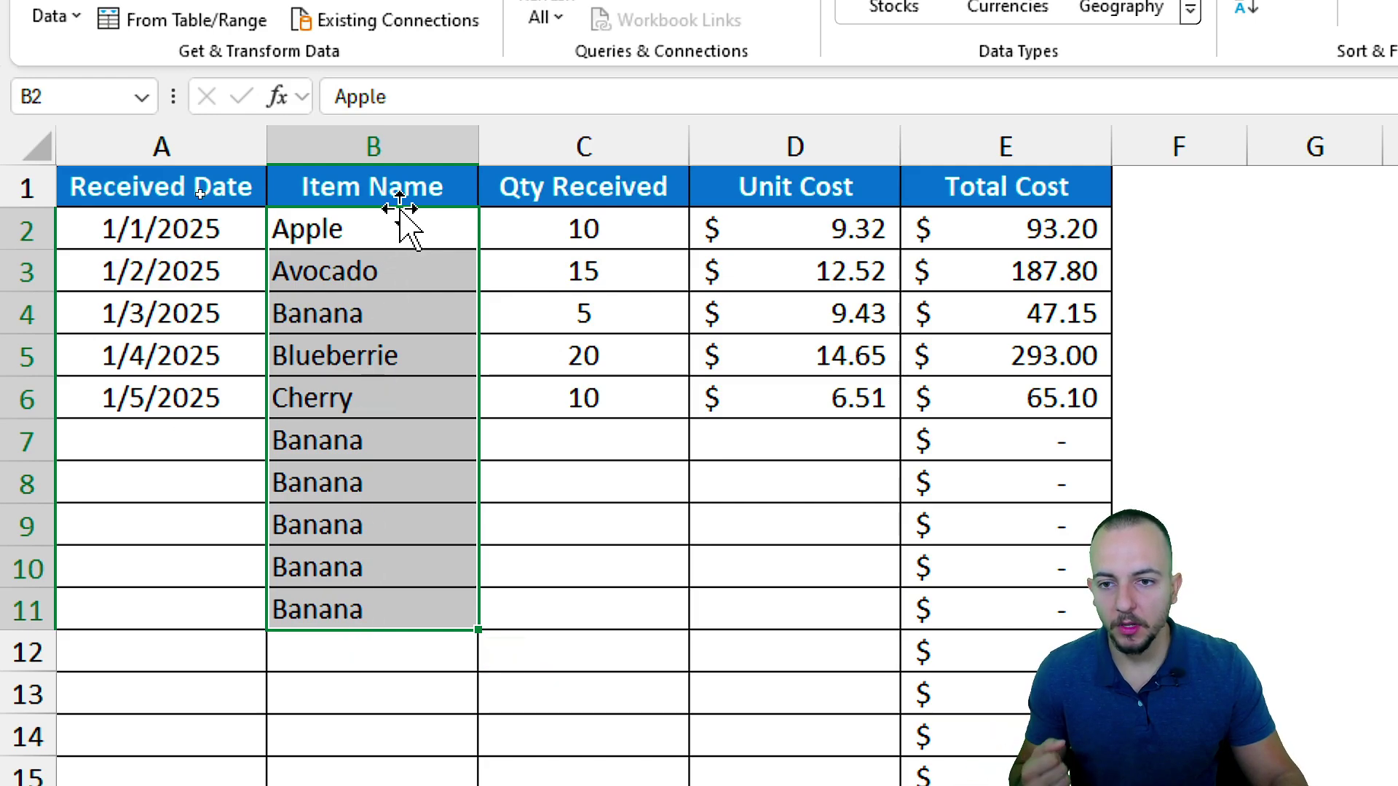
pyautogui.click(394, 145)
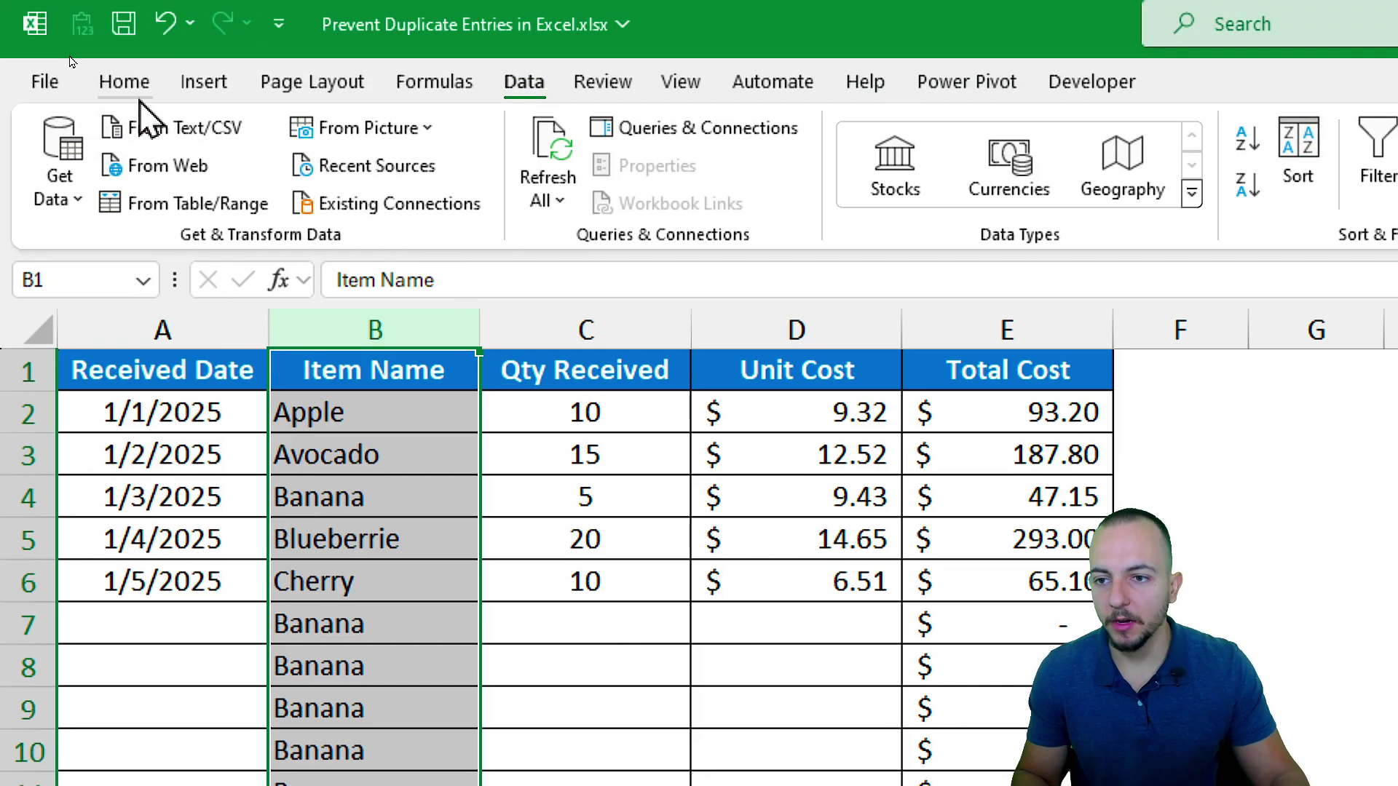
pyautogui.click(135, 91)
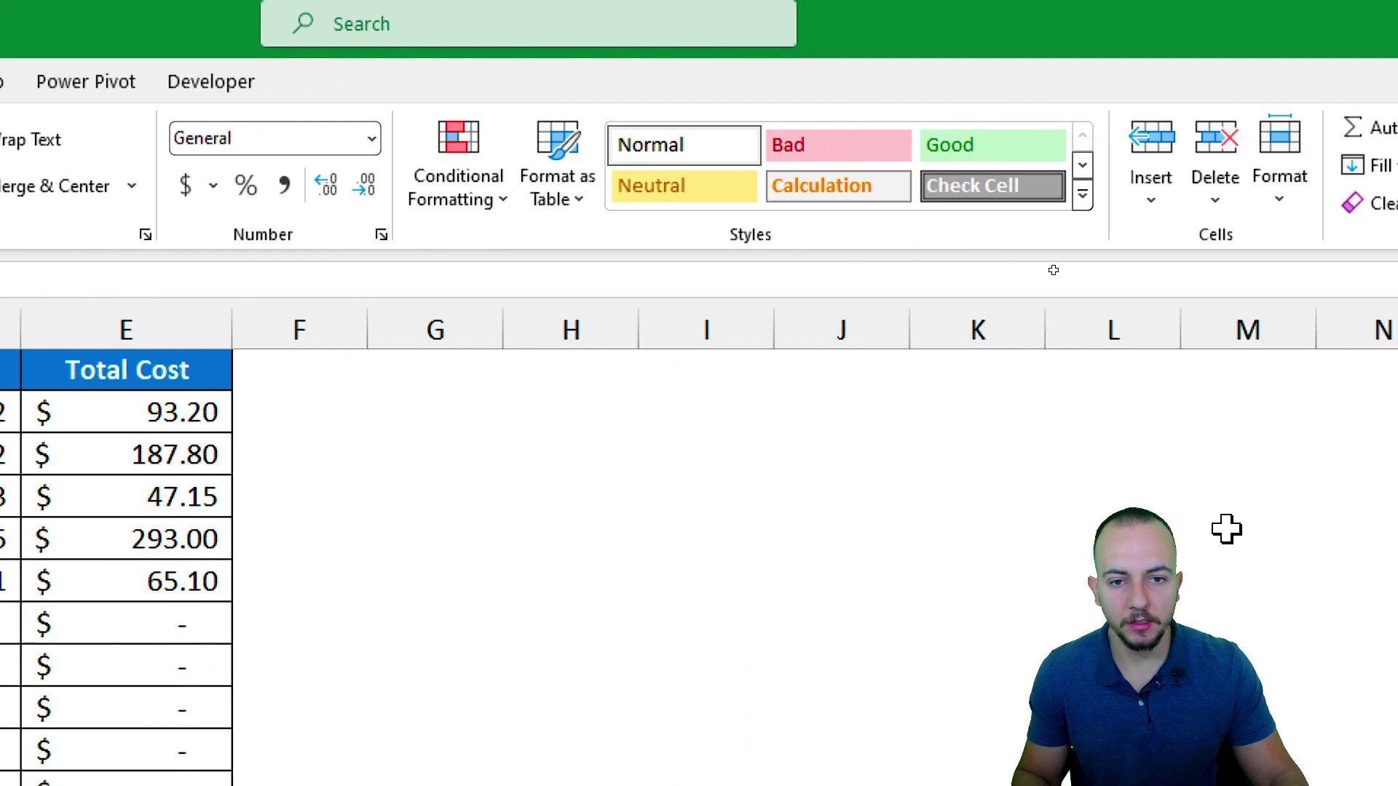
pyautogui.click(481, 219)
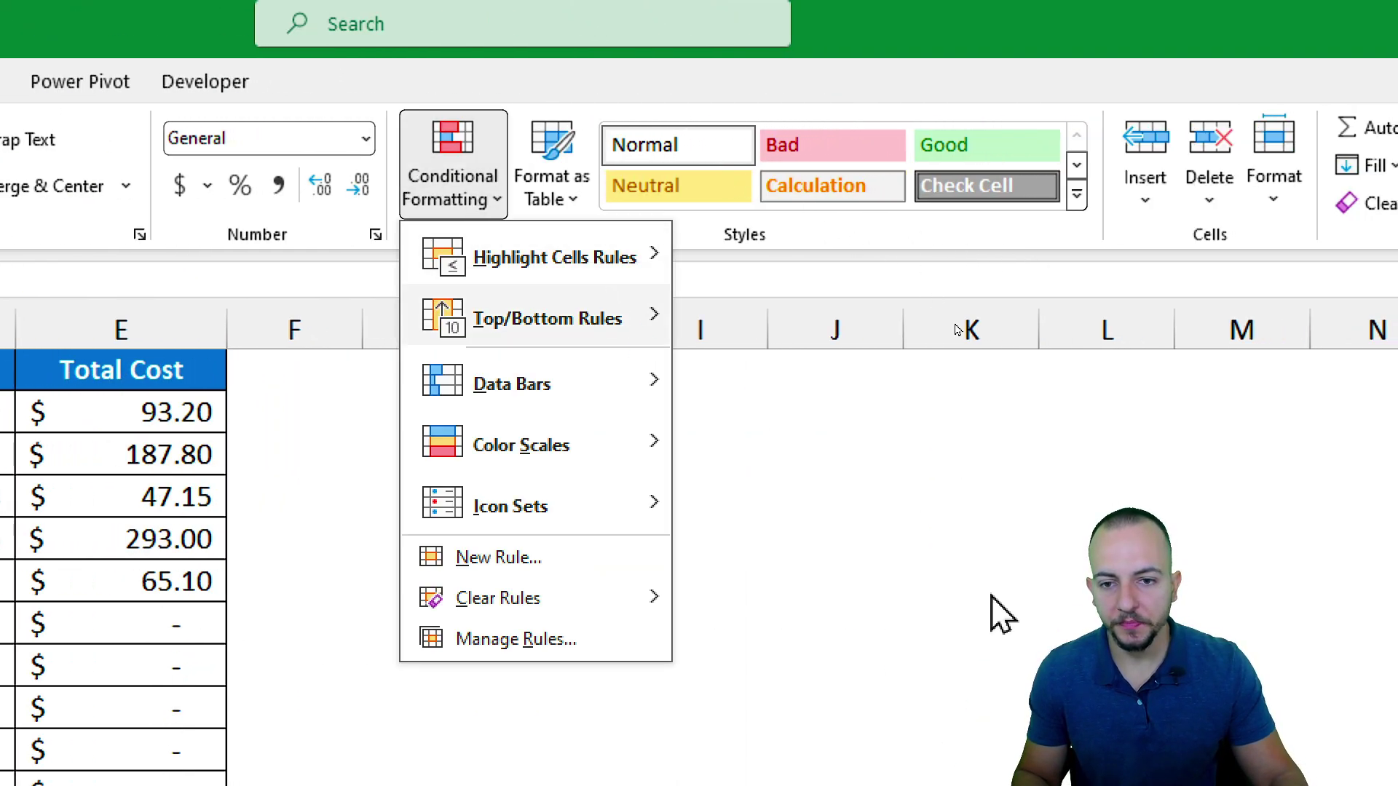
pyautogui.moveTo(546, 316)
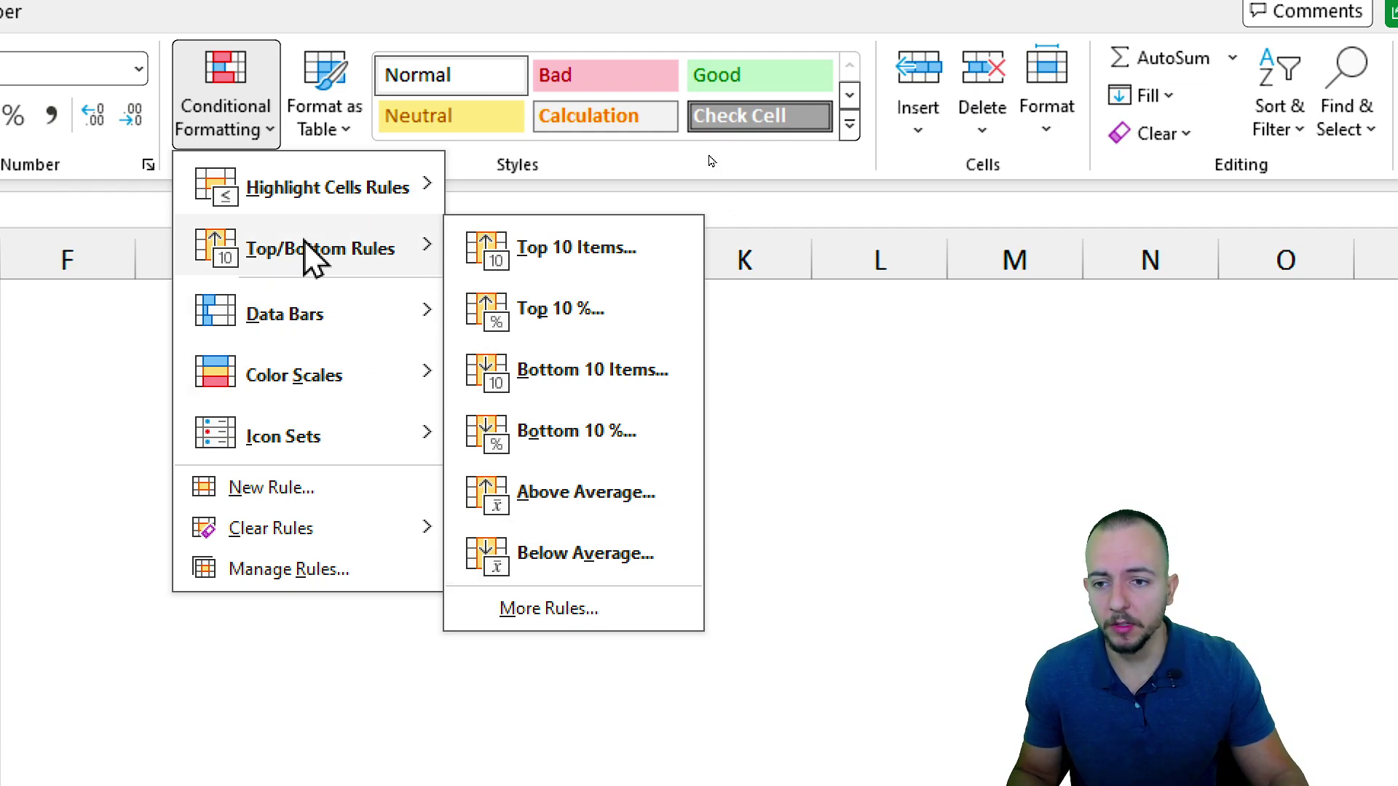
pyautogui.moveTo(262, 201)
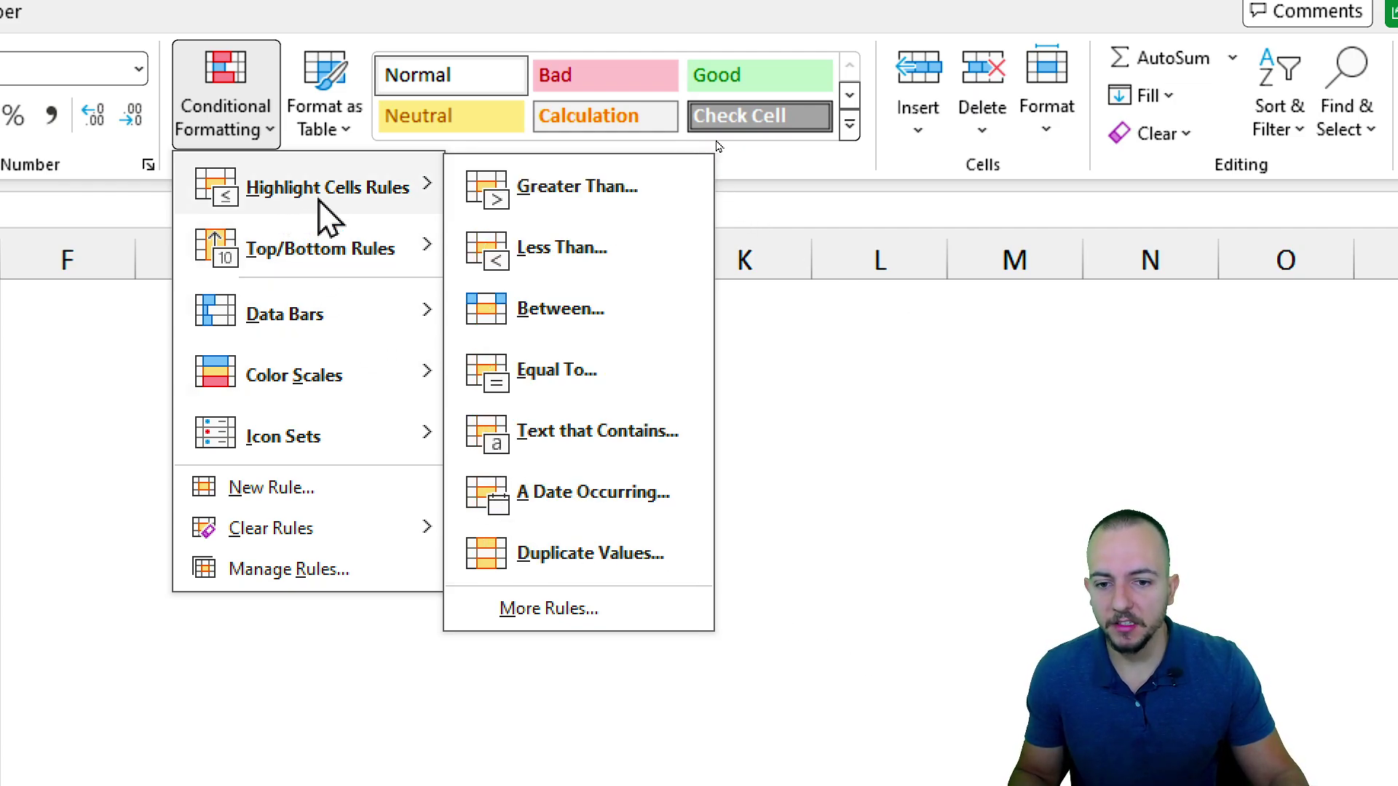
# - Start a Duplicate Values rule and keep it set to Duplicate after previewing Unique
pyautogui.click(607, 556)
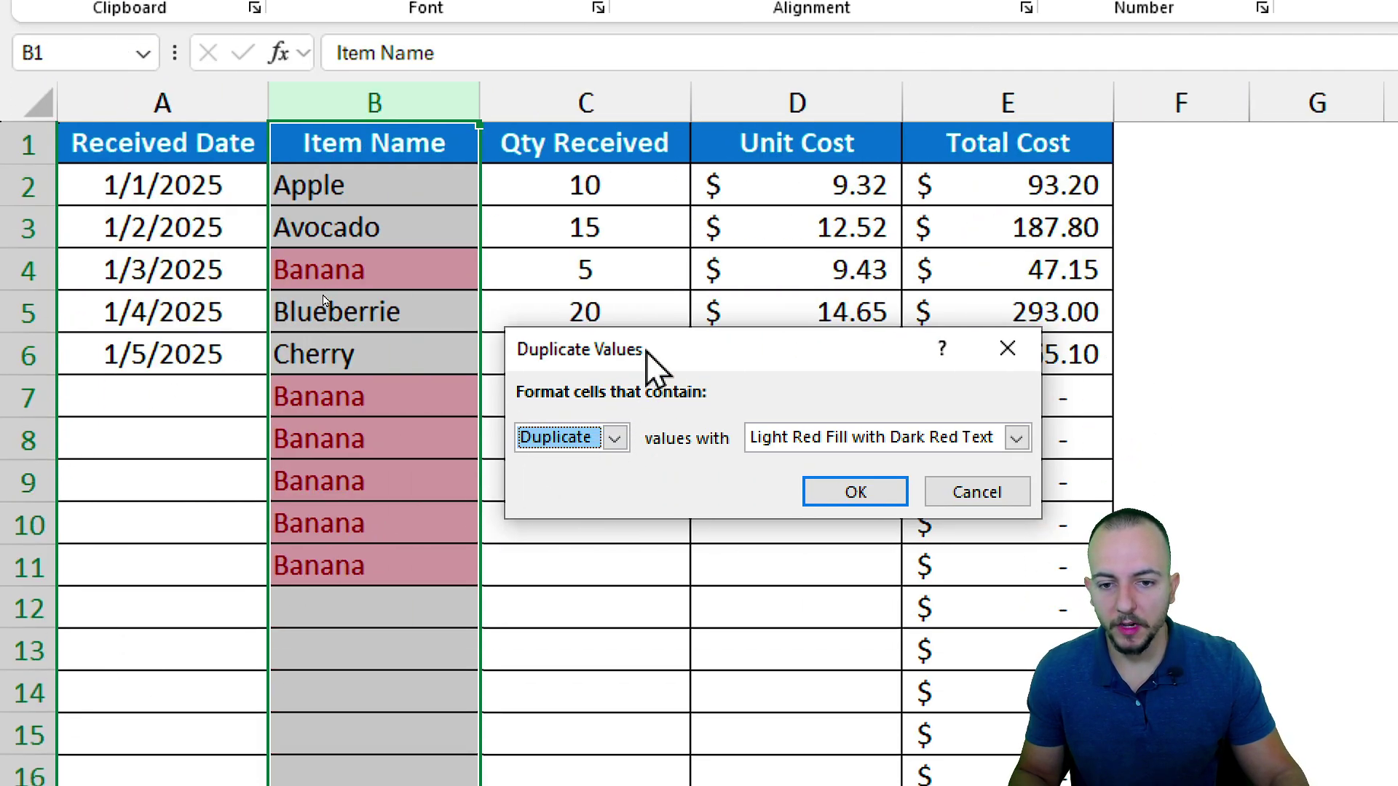
pyautogui.moveTo(646, 353); pyautogui.dragTo(663, 301)
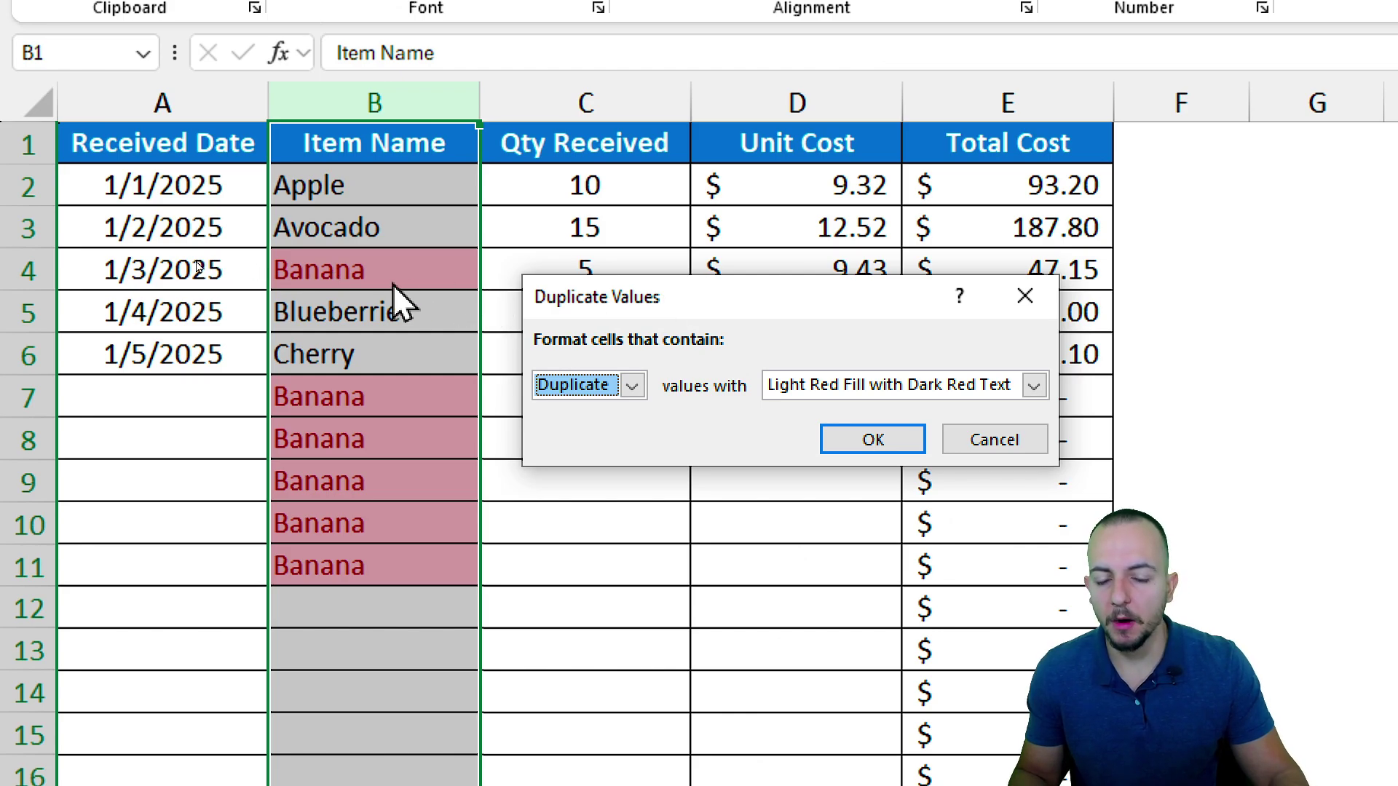
pyautogui.moveTo(710, 292); pyautogui.dragTo(683, 199)
pyautogui.click(604, 292)
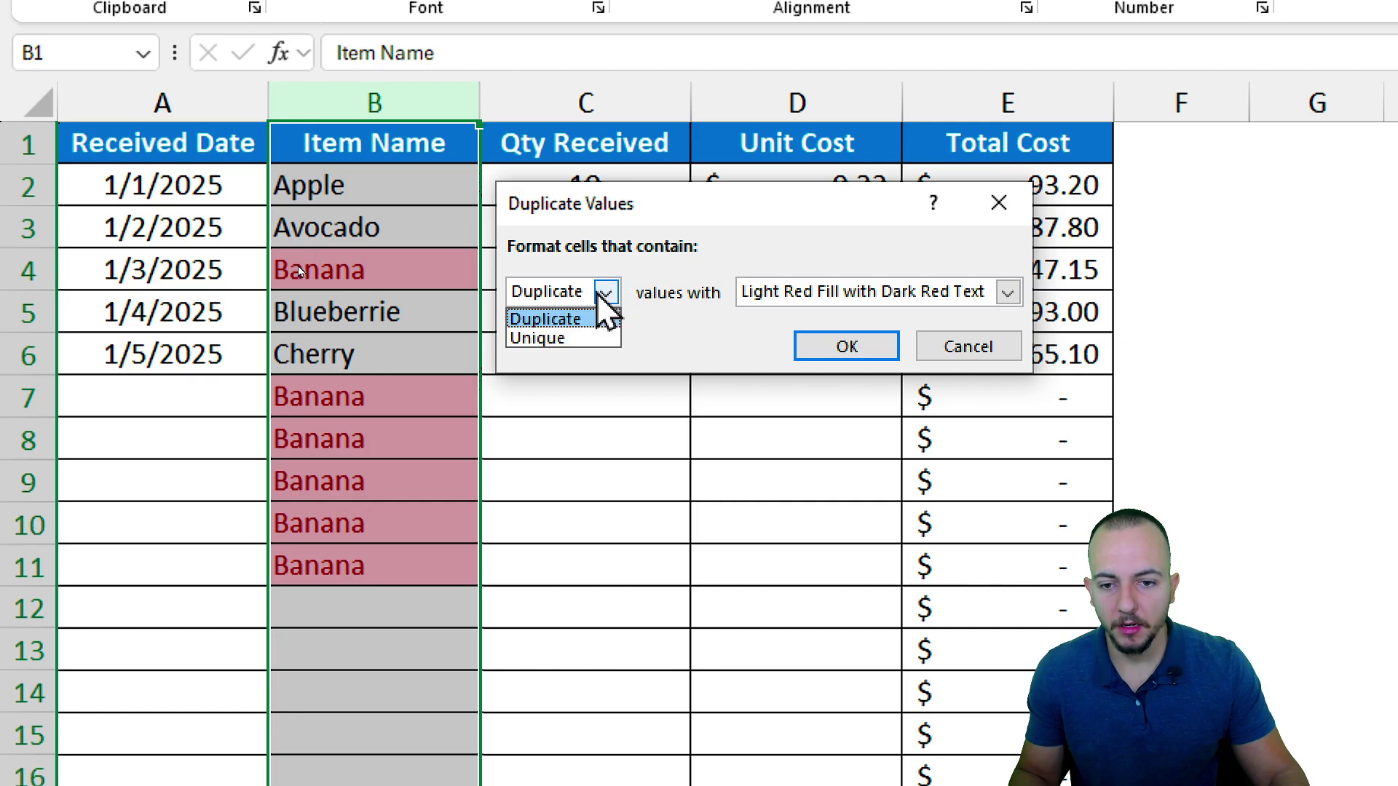
pyautogui.click(591, 338)
pyautogui.click(606, 292)
pyautogui.click(605, 319)
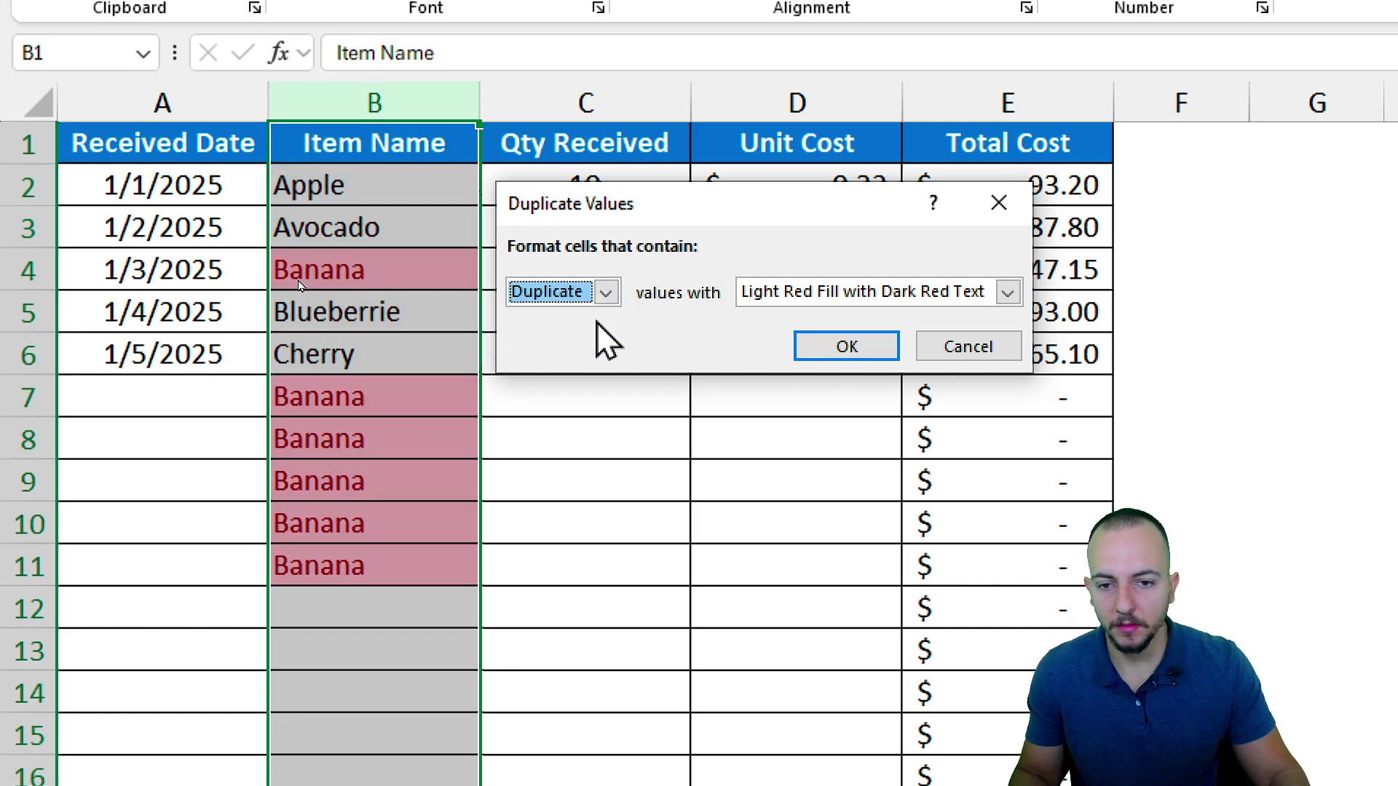
# - Apply Light Red Fill with Dark Red Text to the duplicates, then check the Banana in B9
pyautogui.click(825, 293)
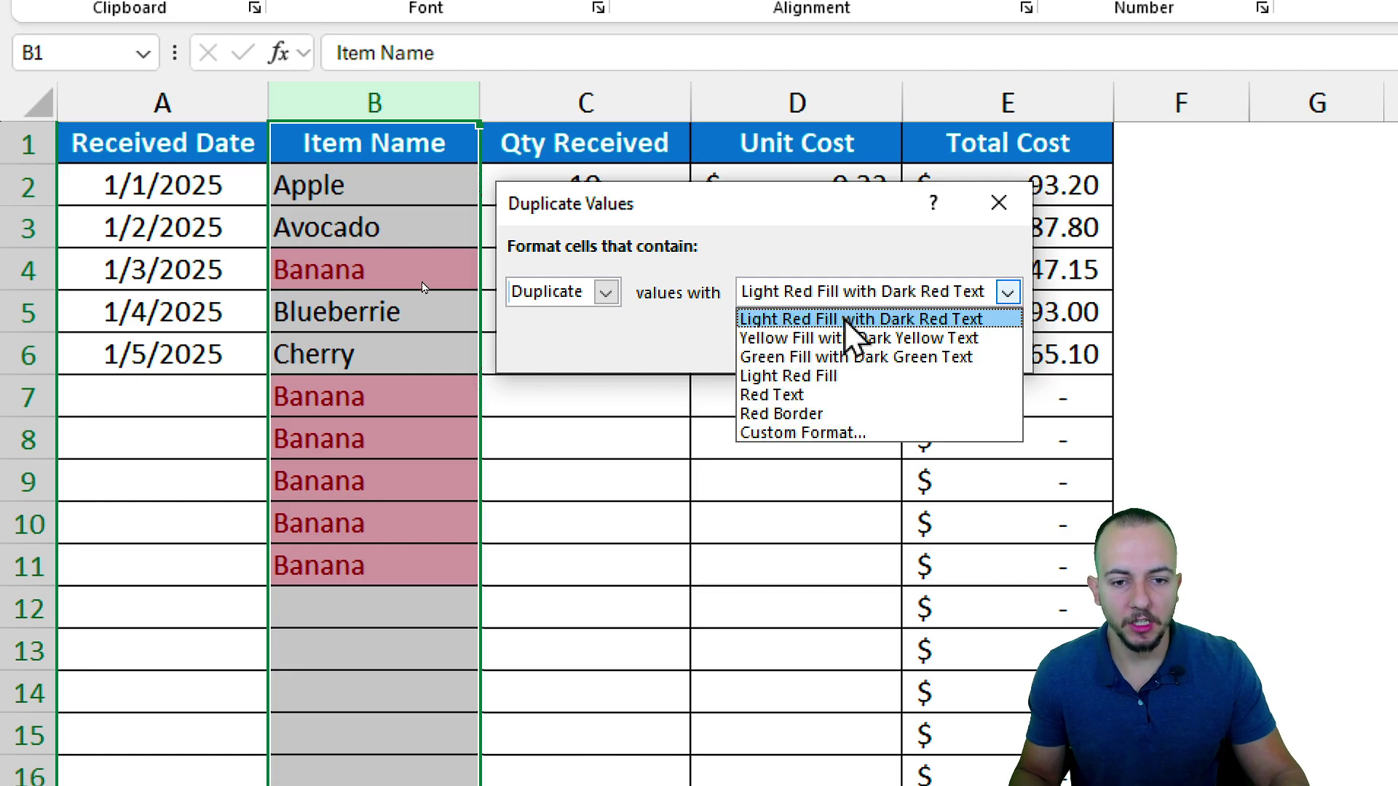
pyautogui.click(827, 338)
pyautogui.click(815, 294)
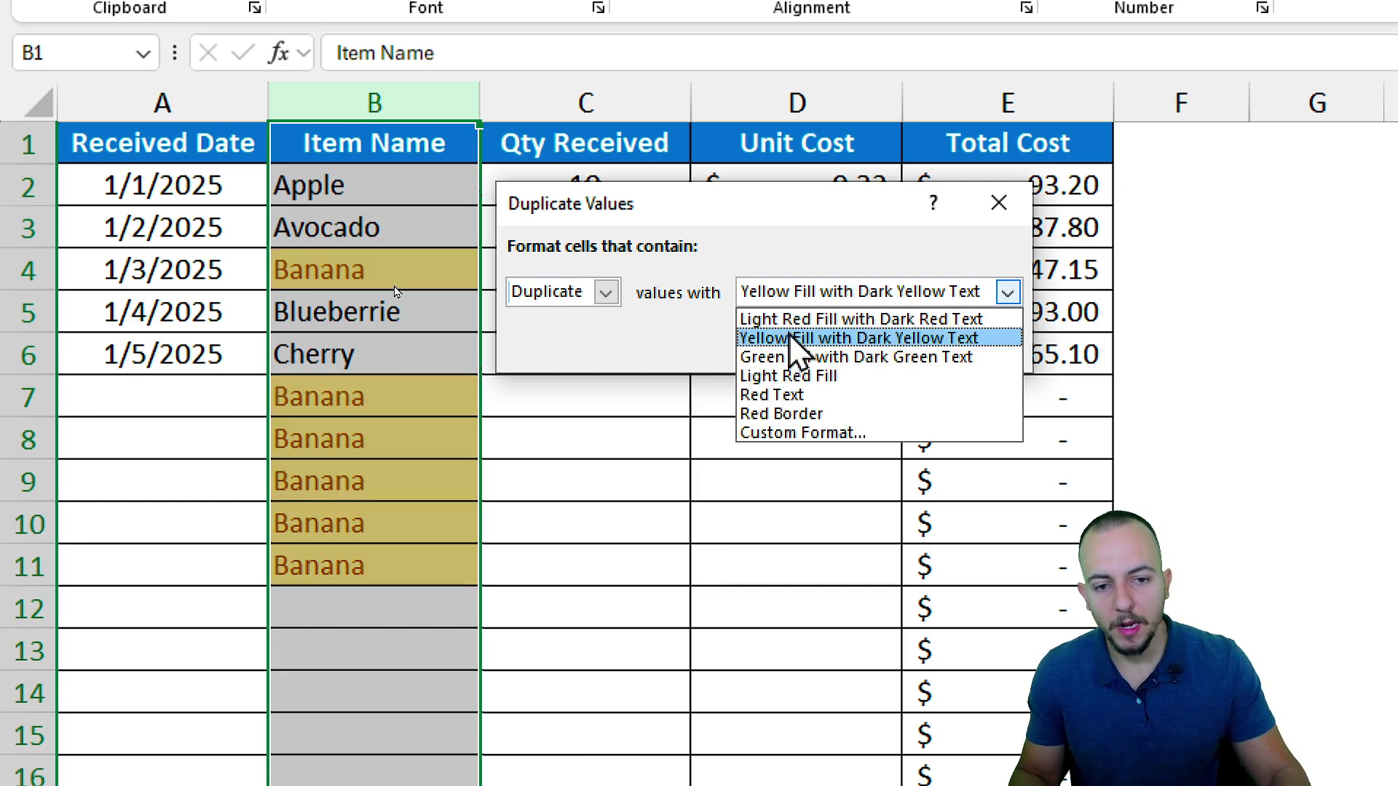
pyautogui.click(801, 358)
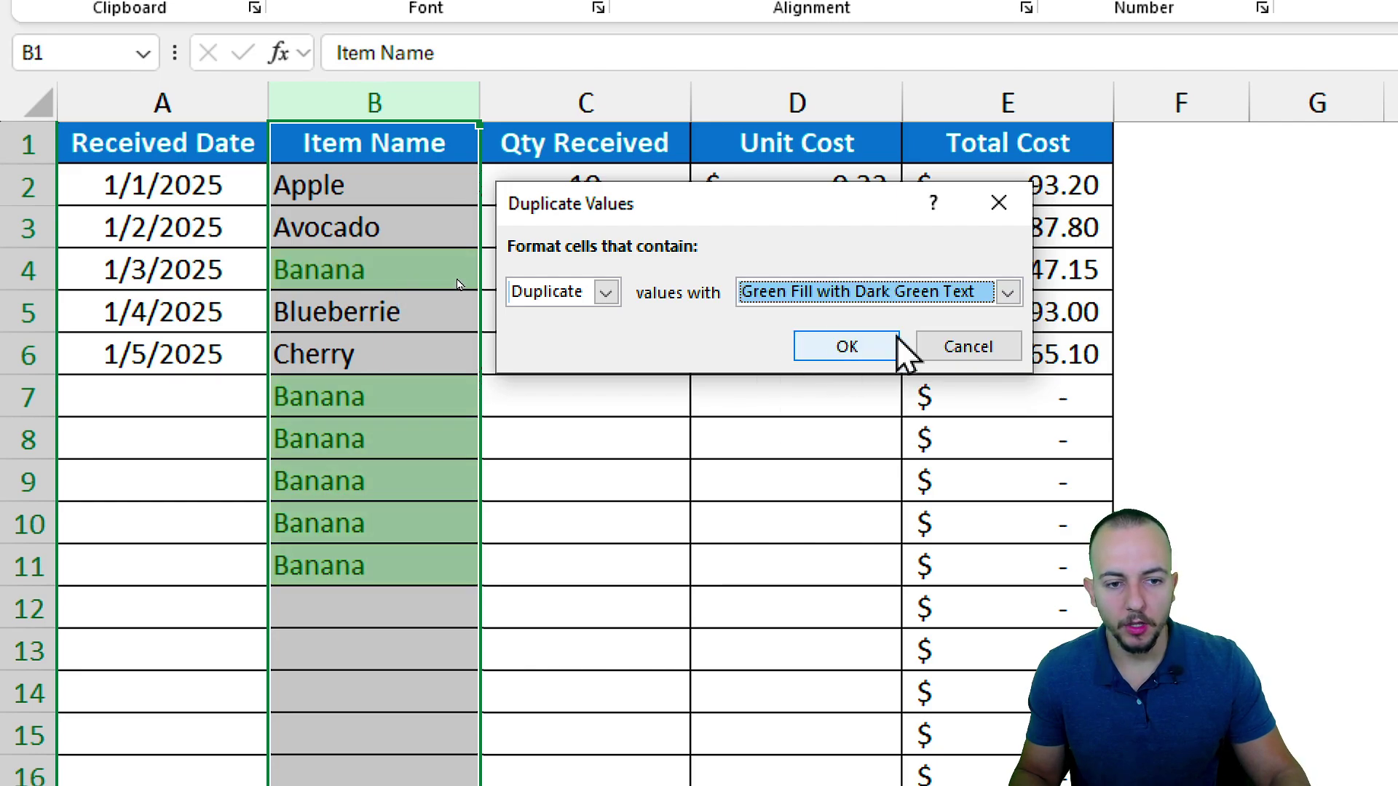
pyautogui.click(1007, 292)
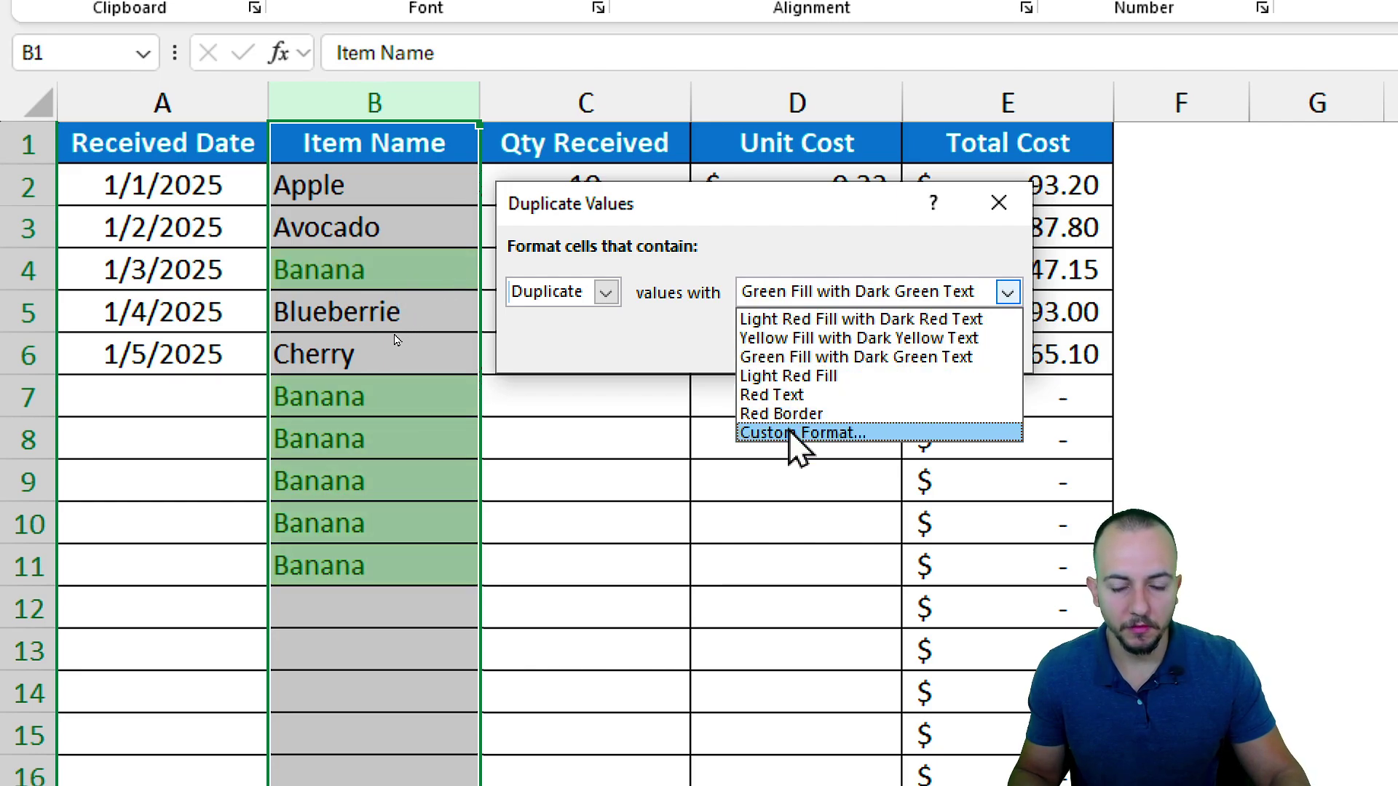
pyautogui.click(810, 339)
pyautogui.click(805, 295)
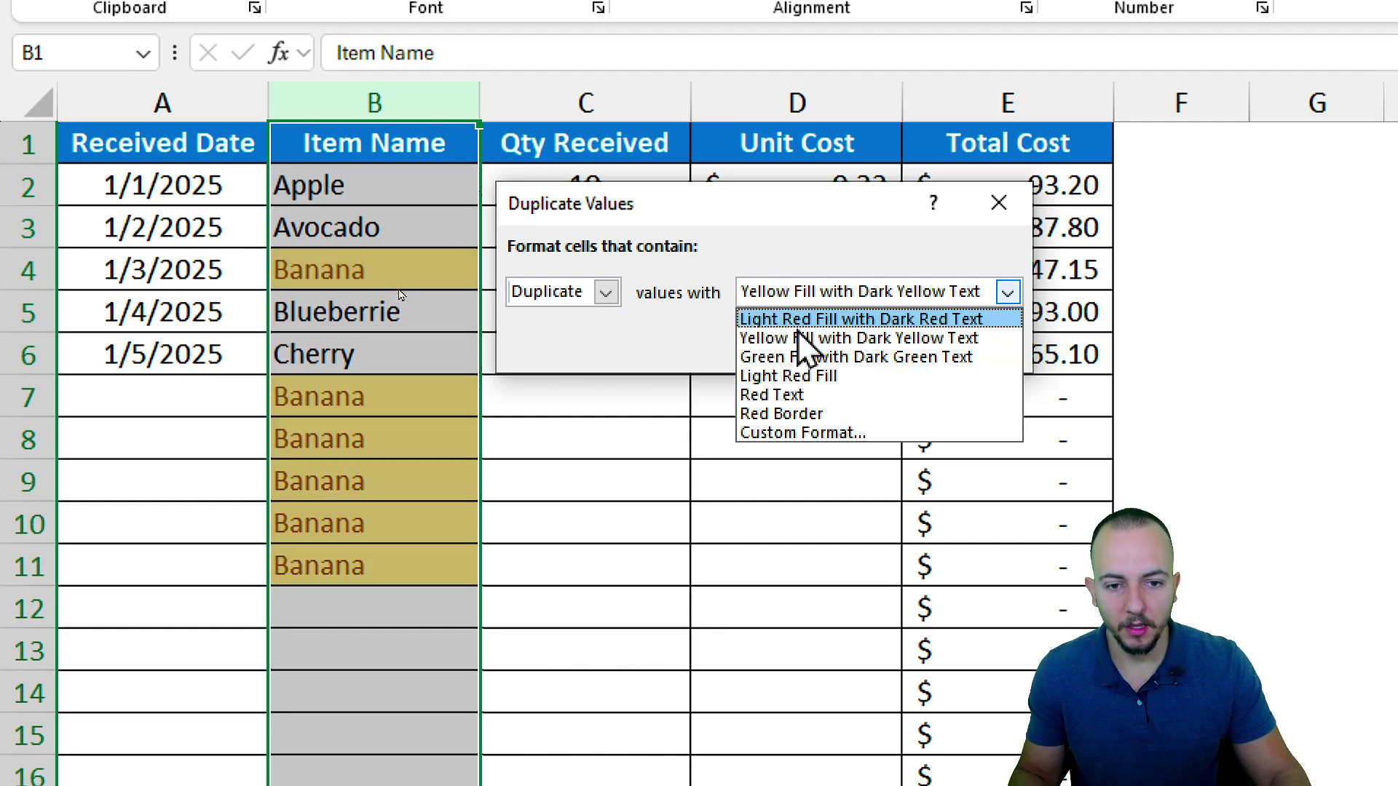
pyautogui.click(803, 322)
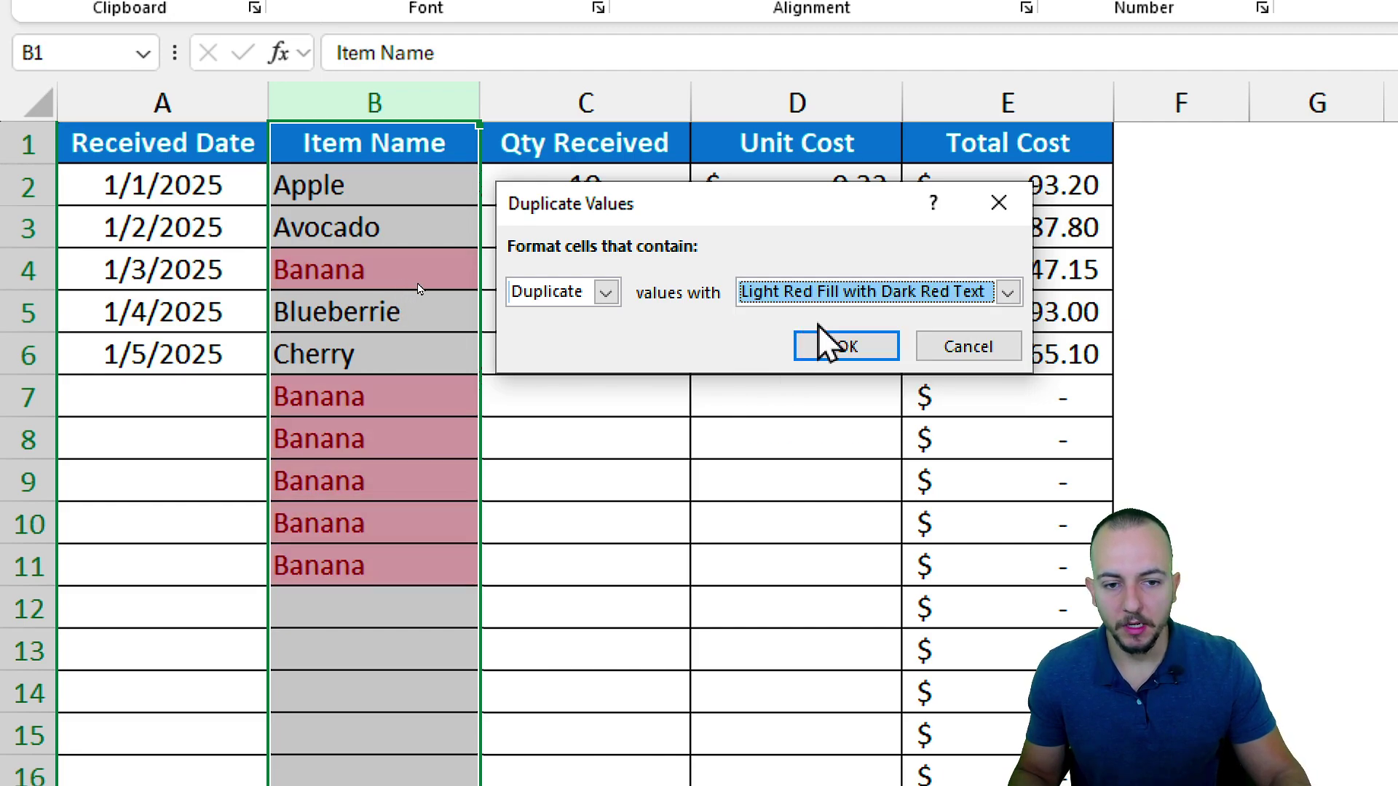
pyautogui.click(863, 362)
pyautogui.click(335, 435)
pyautogui.click(344, 480)
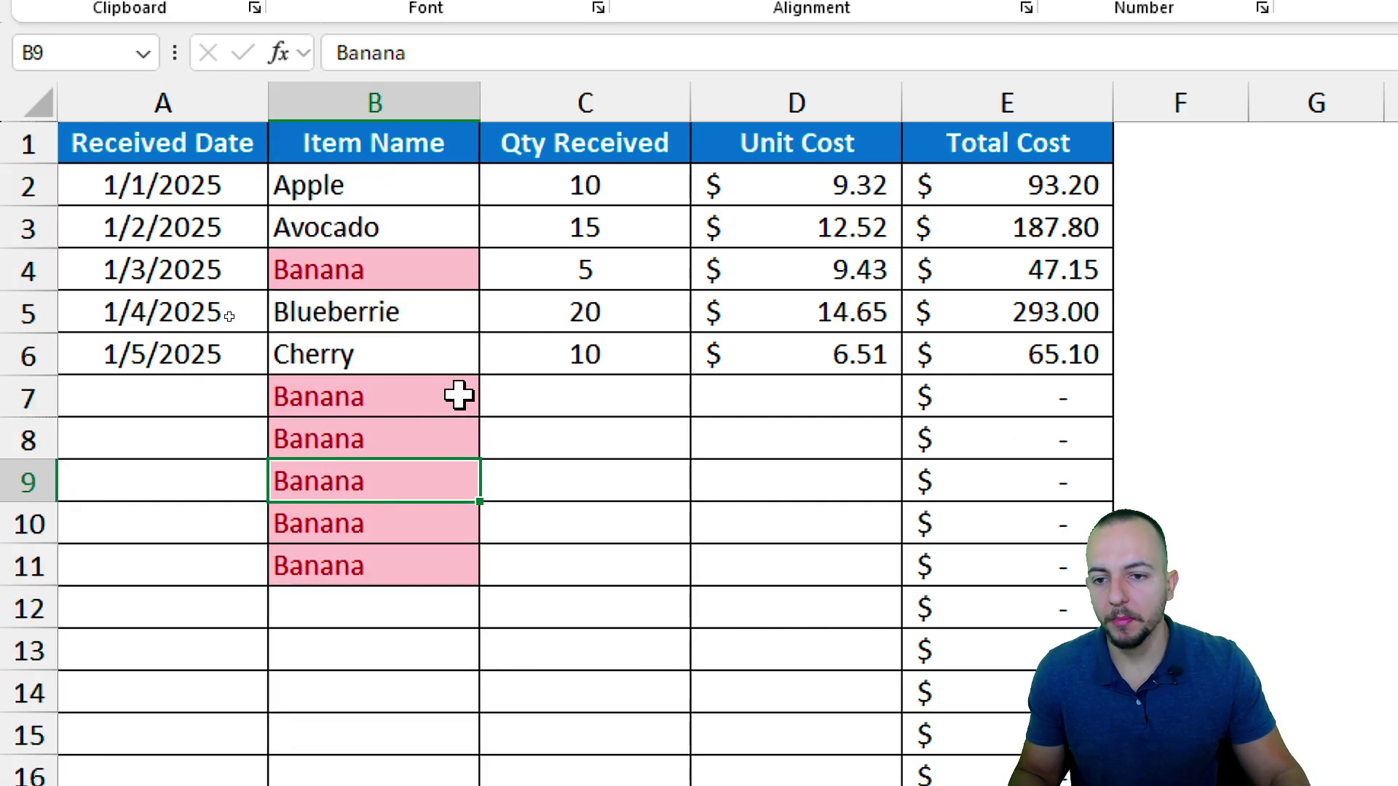
pyautogui.click(356, 599)
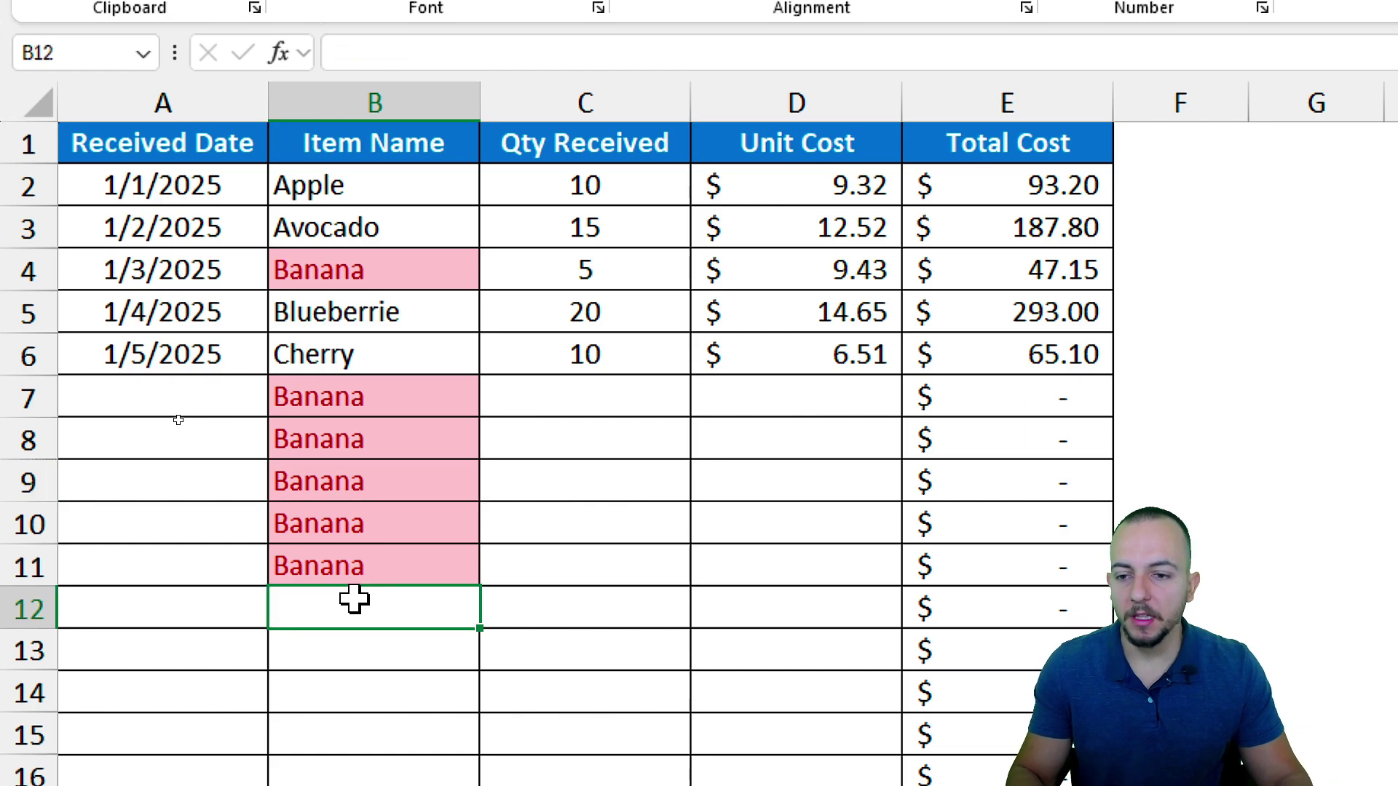